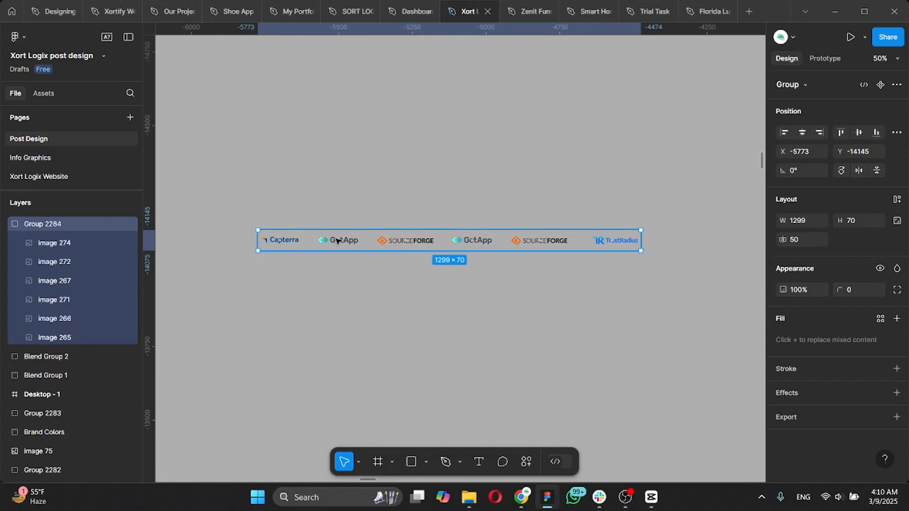
Duplicate the logo strip group and place the copy after the original's right end, aligned on the same row
key("ctrl+g")
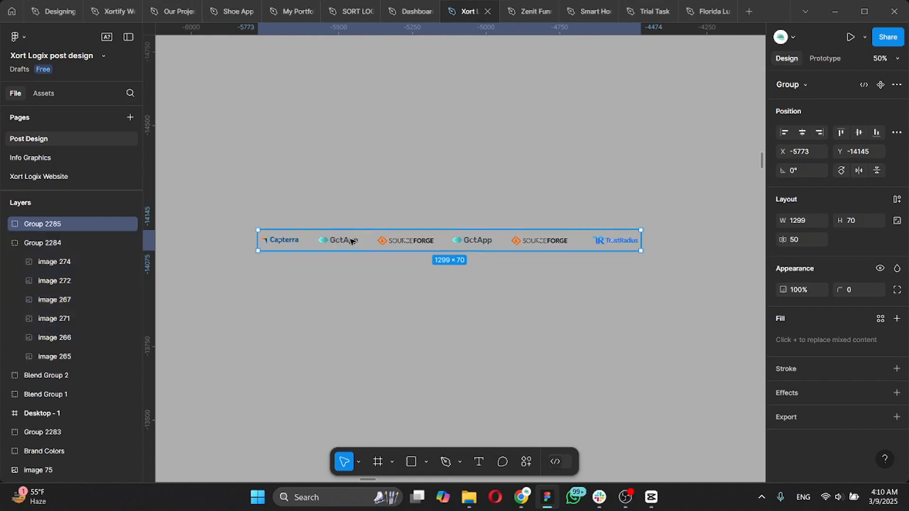
left_click_drag(369, 243, 656, 241)
scroll(521, 241, "right", 5)
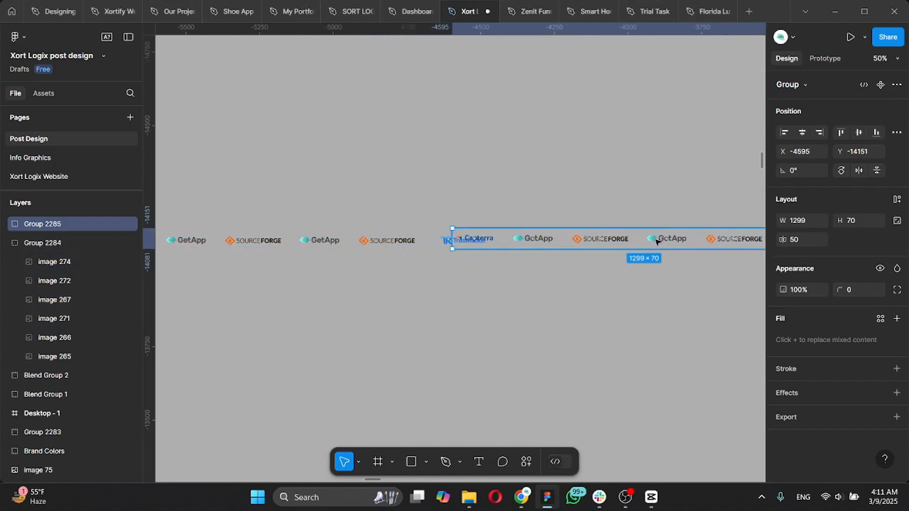
left_click_drag(587, 241, 629, 239)
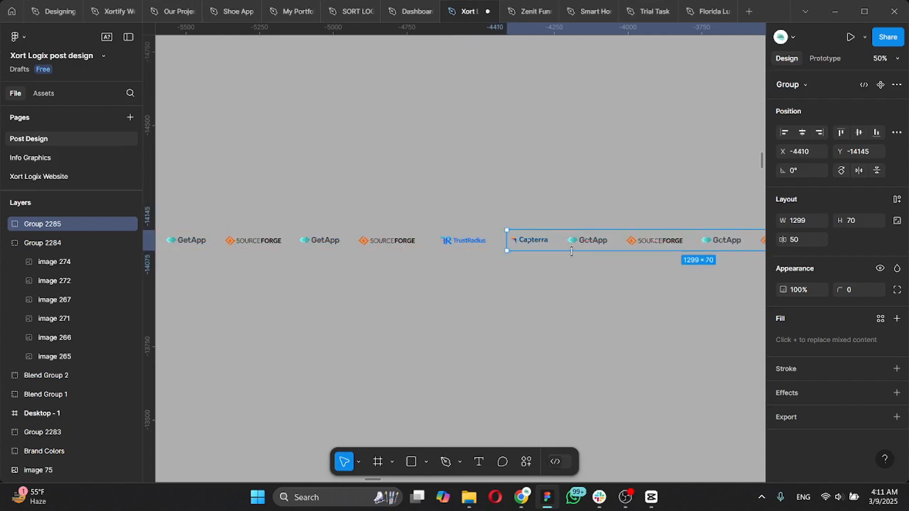
Nudge the duplicated strip to a 50 px gap from the original, matching the spacing between the individual logos
key("alt")
key("Left")
key("Left")
key("Left")
key("Left")
key("Left")
key("Left")
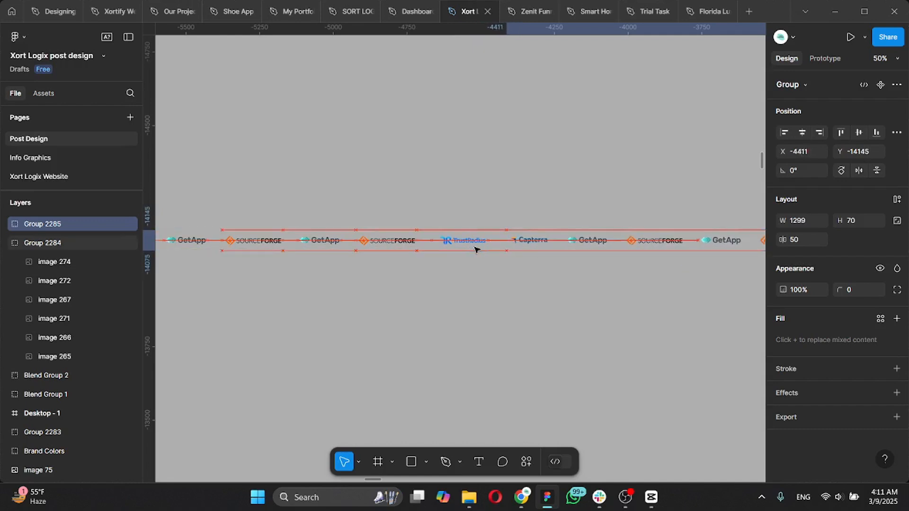
key("Left")
key("Left")
key("Left")
key("Left")
key("Left")
key("Left")
key("Left")
key("Left")
key("Left")
key("Left")
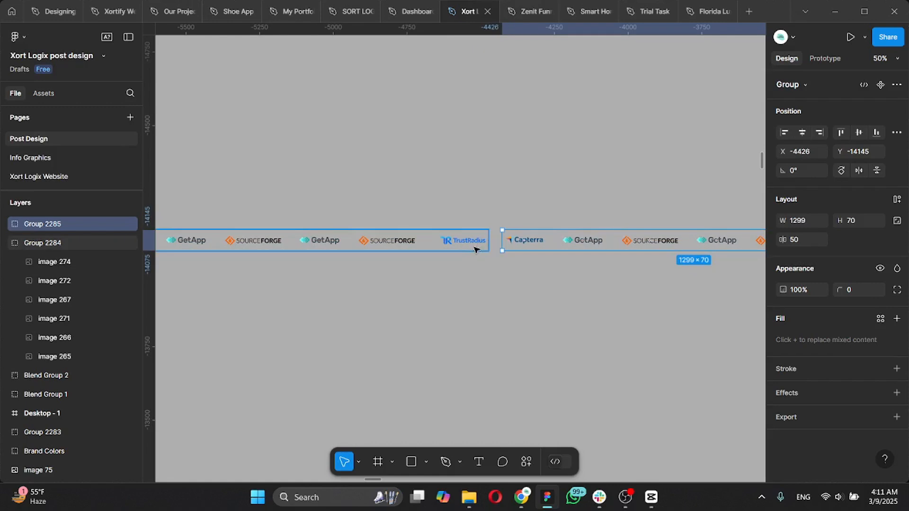
key("Right")
key("Right")
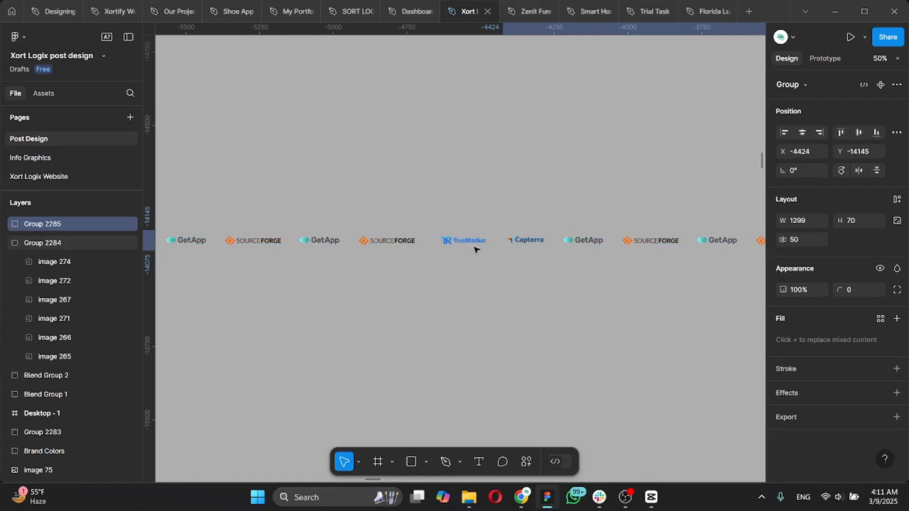
double_click(455, 242)
key("alt")
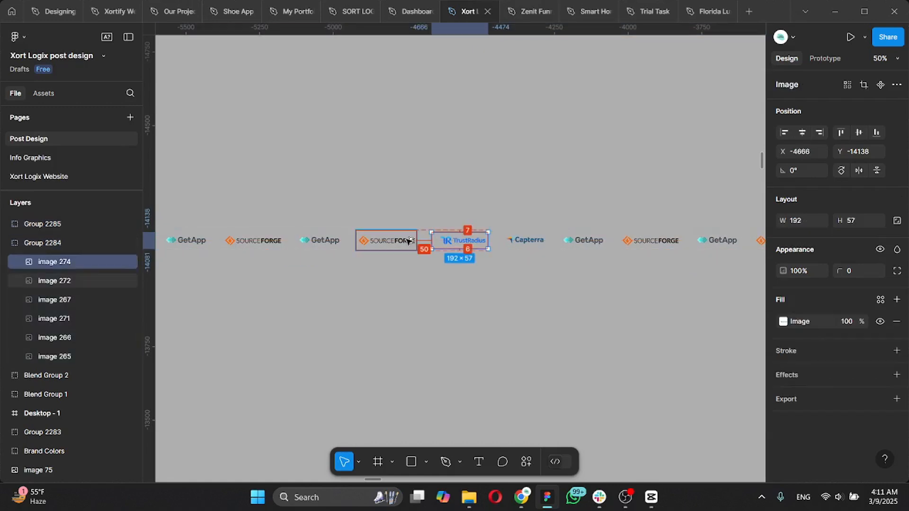
left_click(524, 237)
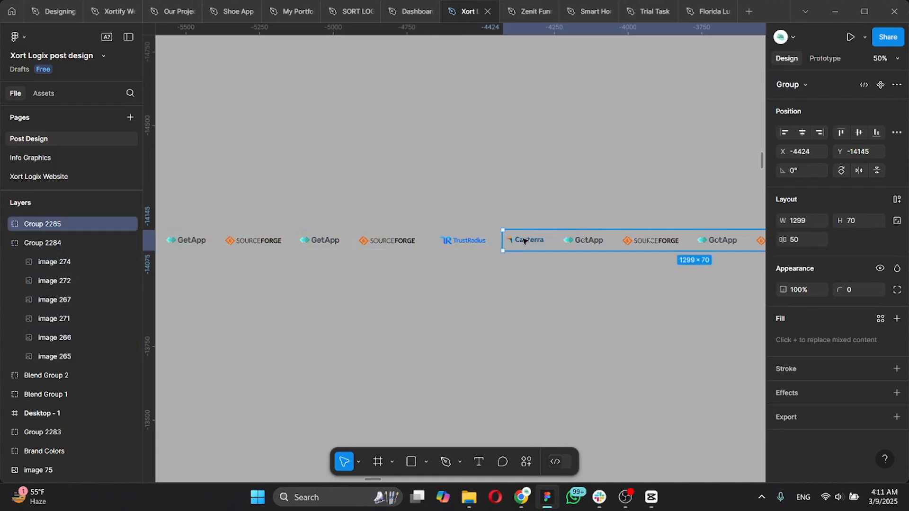
left_click(494, 303)
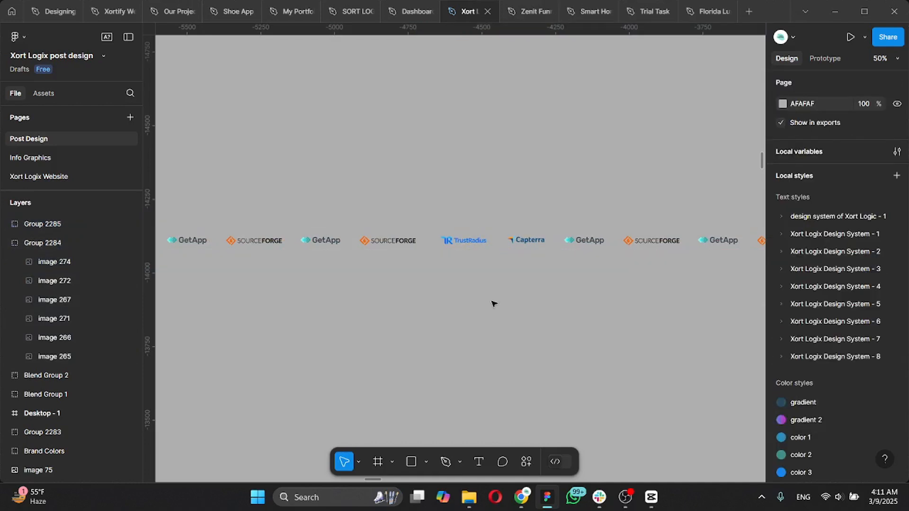
Wrap the original and duplicated logo strips together in one new frame
left_click(459, 247)
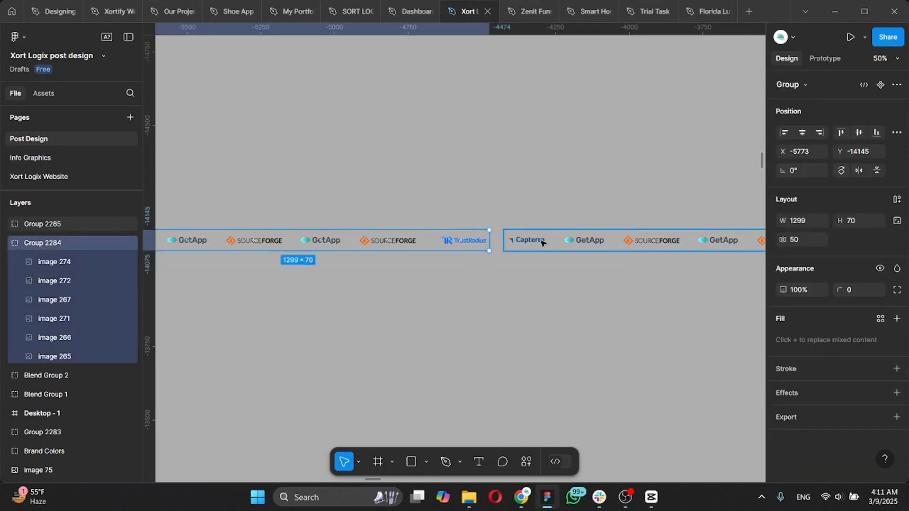
left_click(541, 241, "shift")
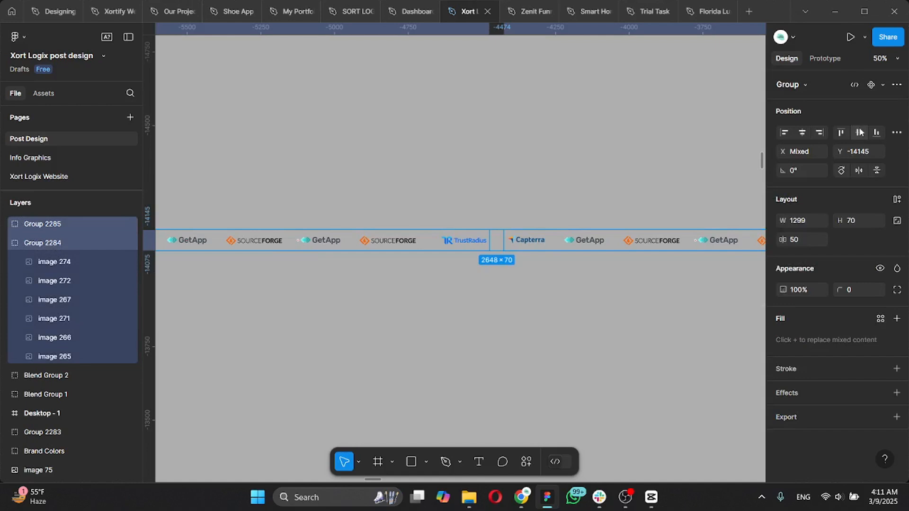
left_click(469, 278)
scroll(469, 278, "down", 1)
scroll(470, 276, "left", 3)
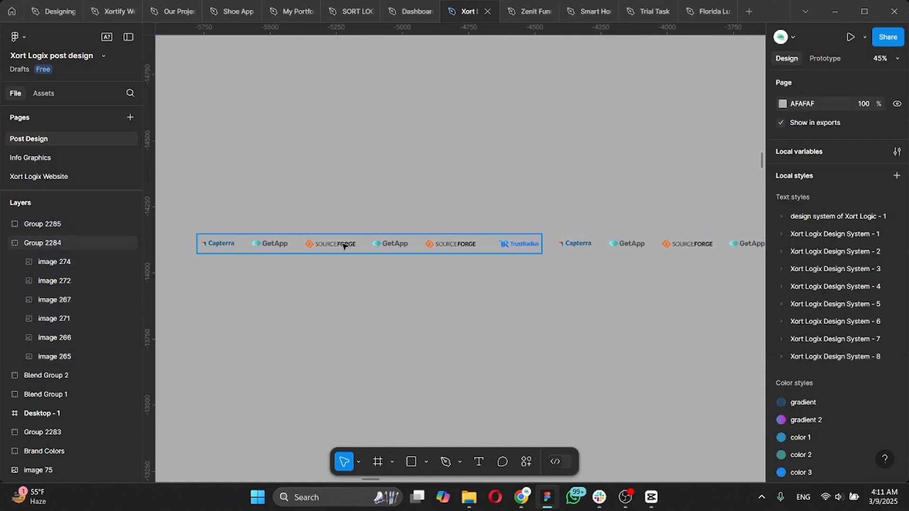
left_click(370, 244)
left_click(578, 246, "shift")
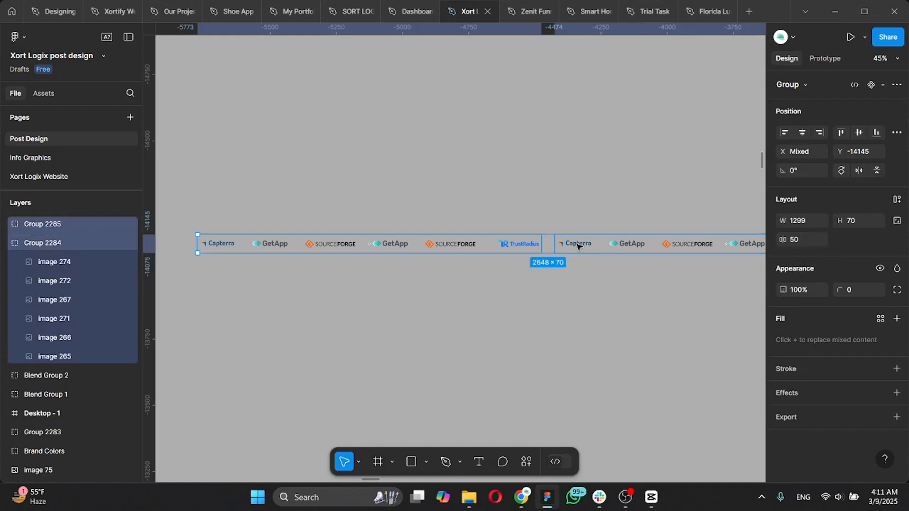
right_click(413, 246)
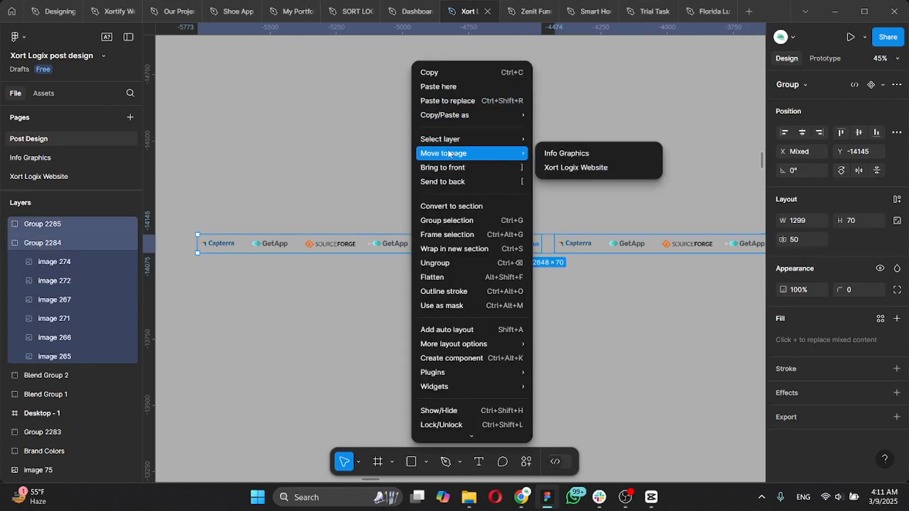
left_click(448, 235)
Move the new logo frame to X -5480, Y -14197
scroll(406, 267, "down", 3)
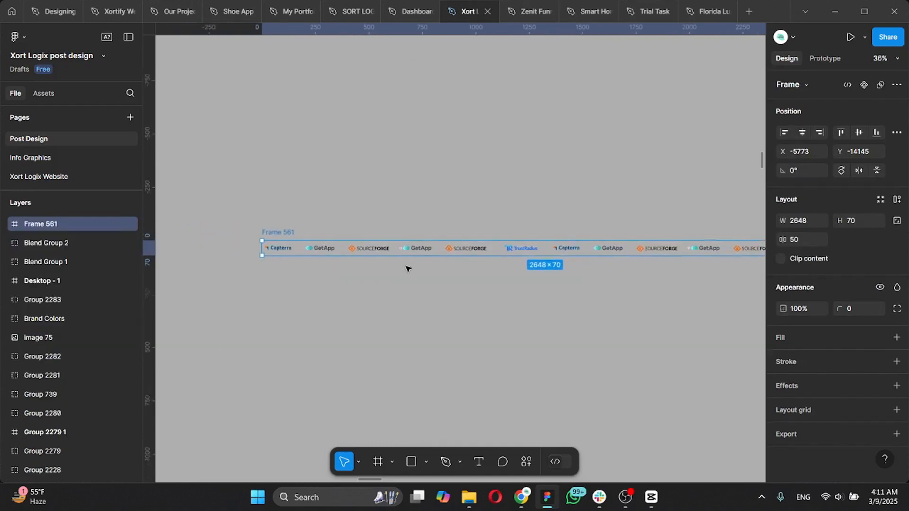
scroll(406, 267, "down", 2)
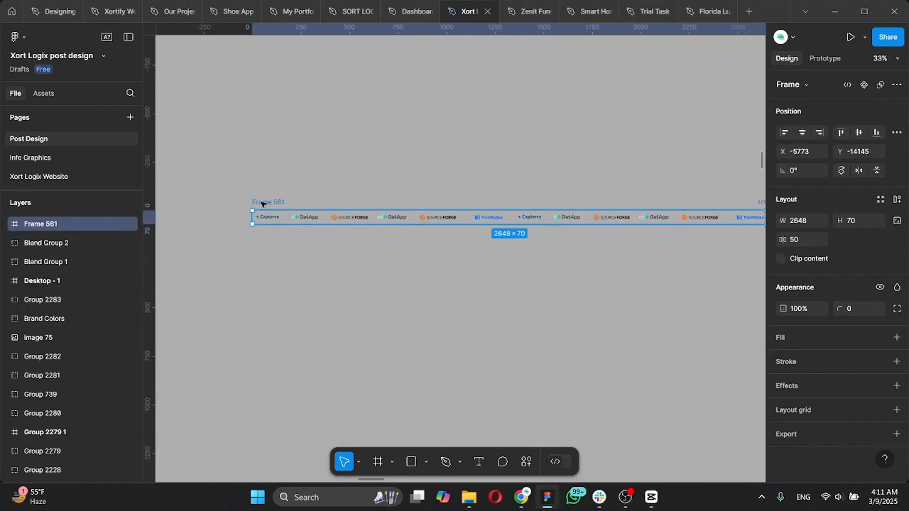
left_click_drag(264, 204, 320, 194)
scroll(320, 194, "right", 2)
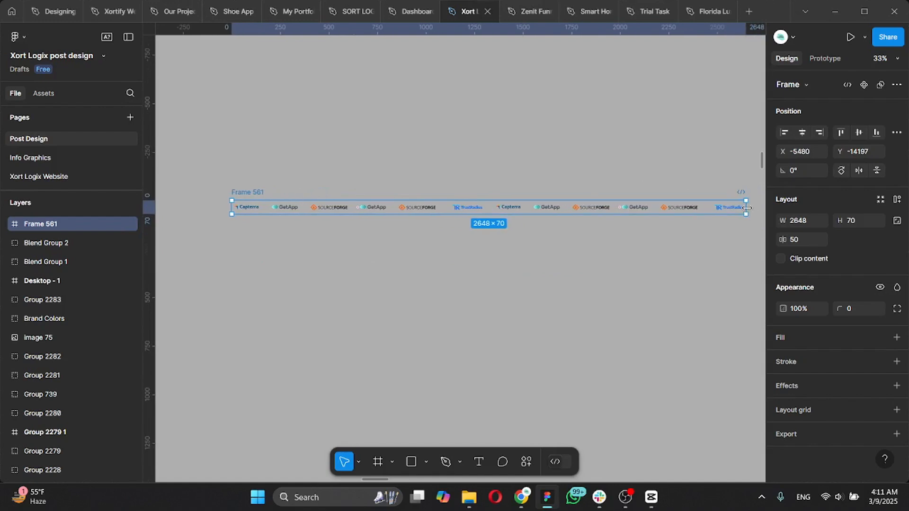
Narrow the frame to 1349 px wide, ending where the second strip begins, and clip its content
left_click_drag(731, 208, 493, 215)
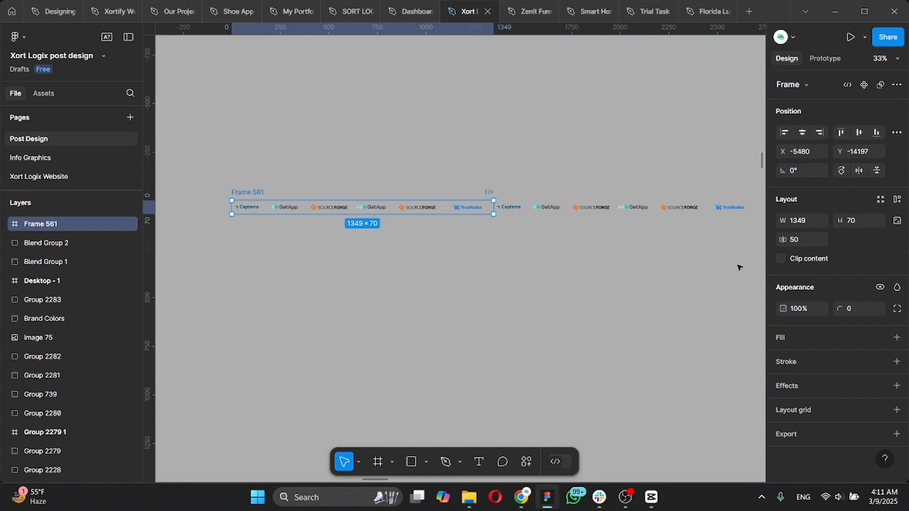
left_click(779, 259)
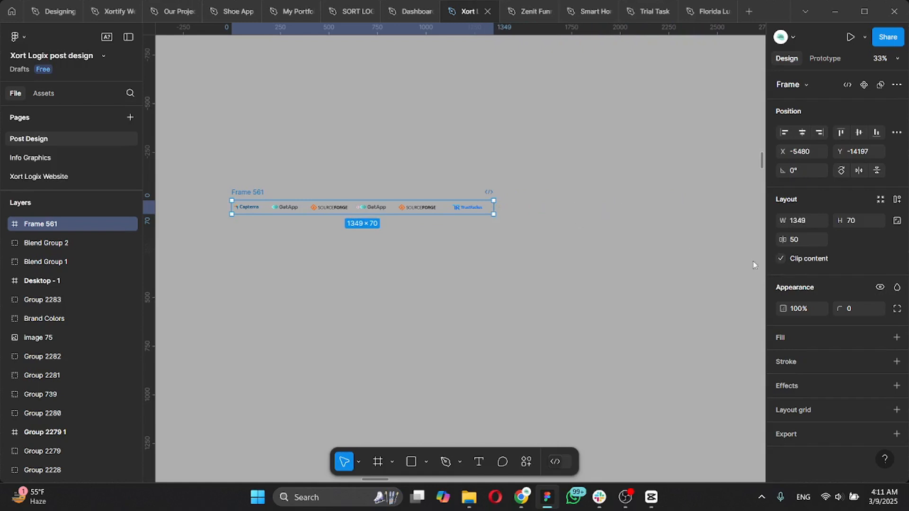
right_click(386, 272)
left_click(408, 165)
Duplicate the logo frame directly below the original at X -5480, Y -14002, and turn off content clipping on the copy
scroll(364, 180, "left", 3)
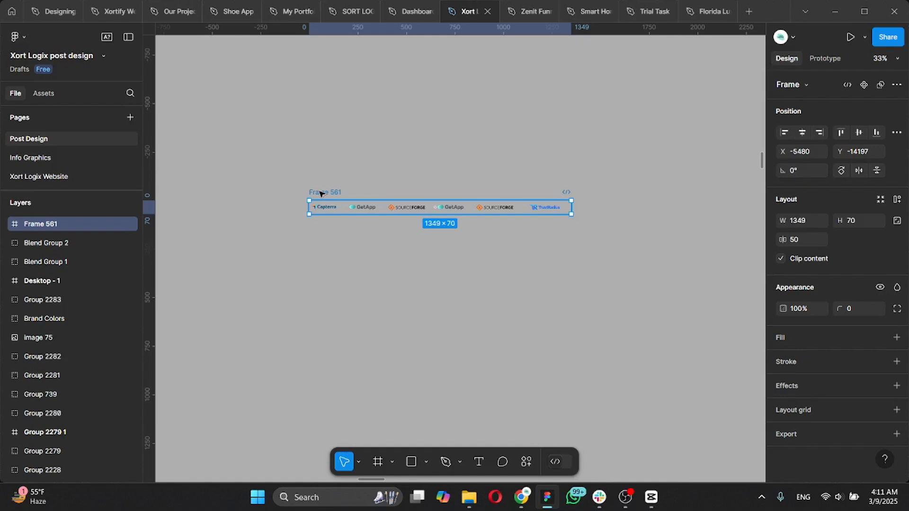
key("ctrl+d")
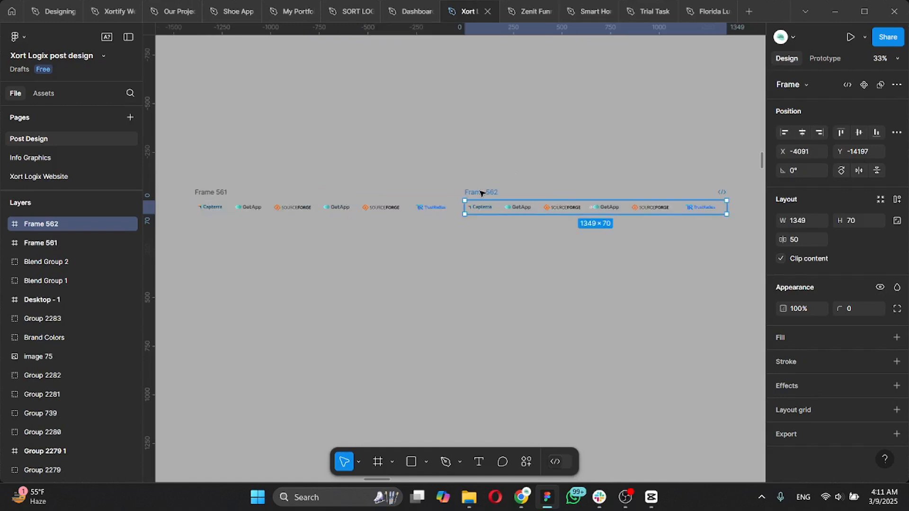
left_click_drag(481, 193, 212, 230)
scroll(211, 236, "left", 3)
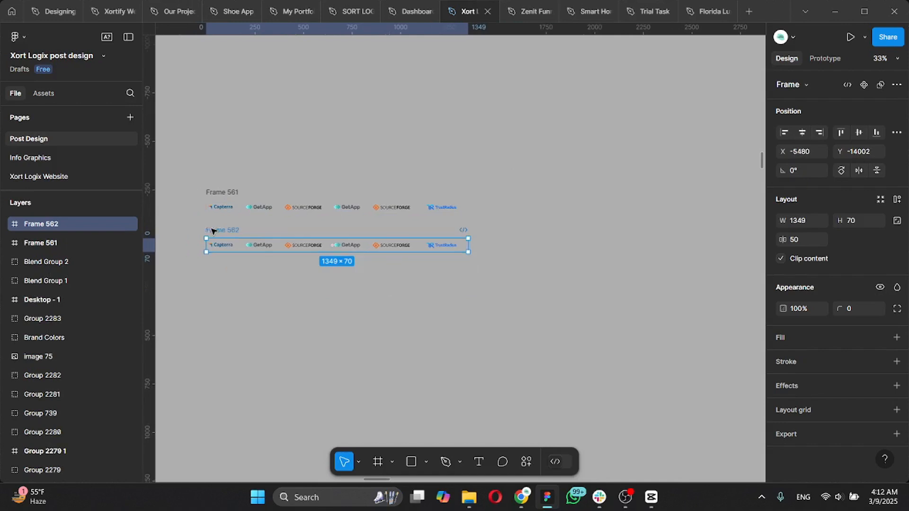
scroll(260, 244, "up", 3)
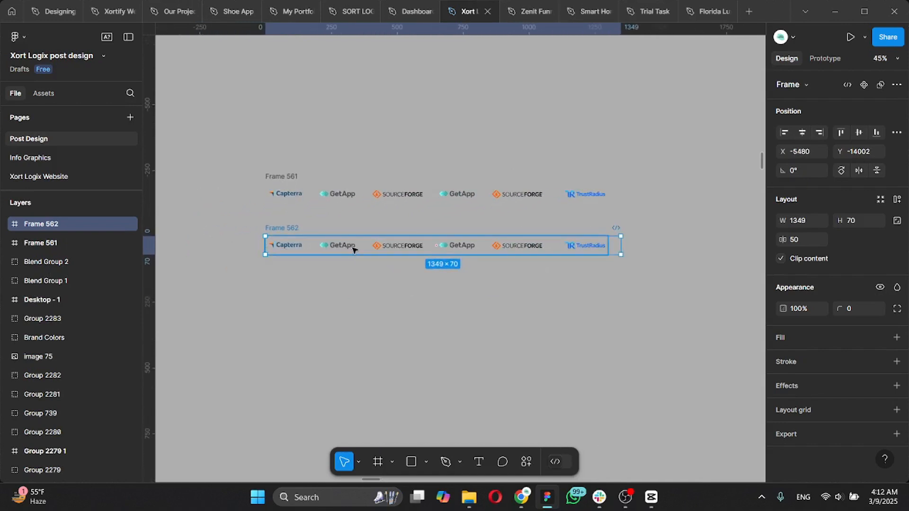
scroll(353, 250, "down", 2)
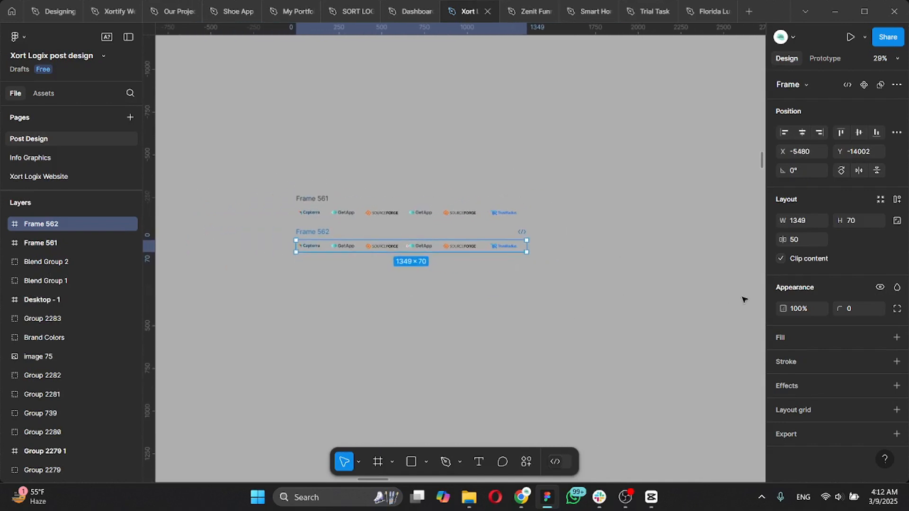
left_click(780, 259)
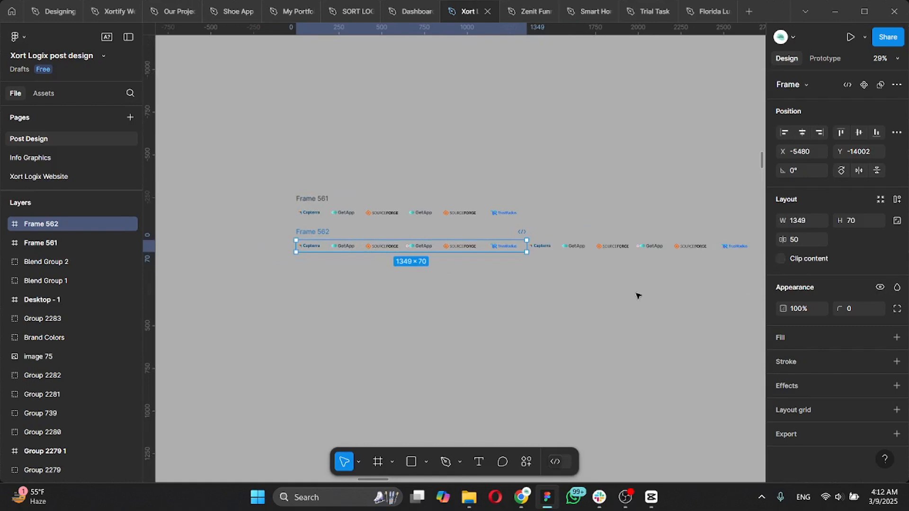
Nudge both logo groups inside Frame 562 left together by about 218 px
left_click(473, 248)
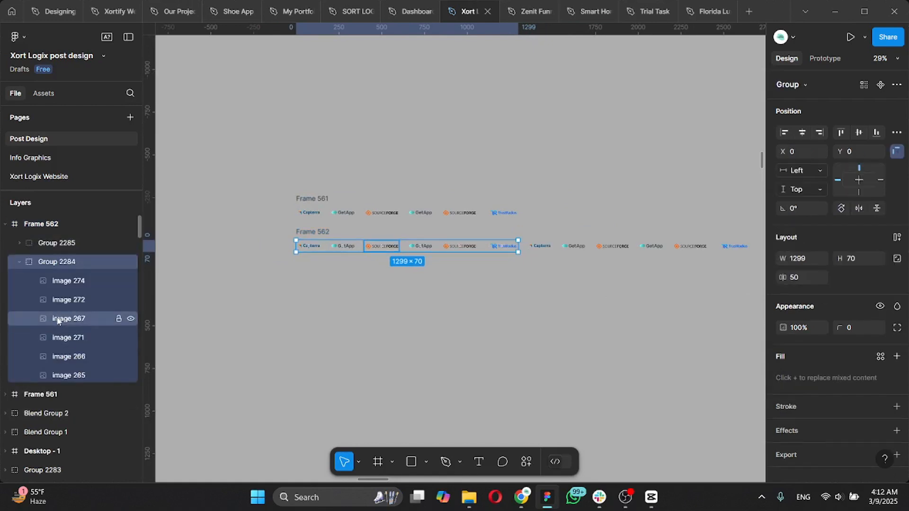
left_click(19, 262)
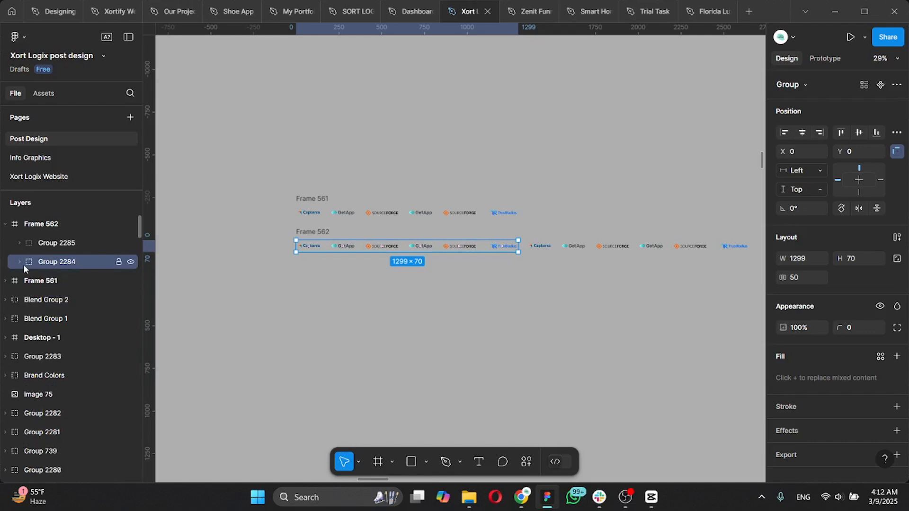
left_click(48, 243, "shift")
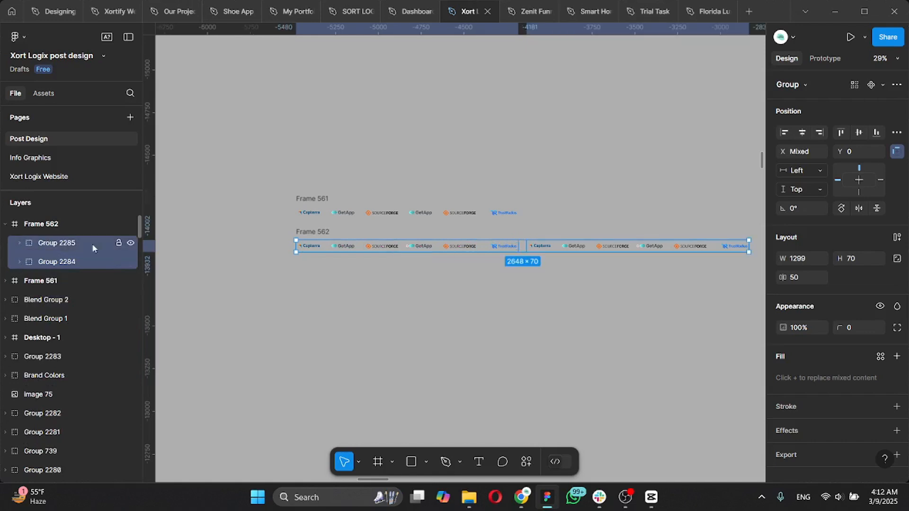
key("shift+Left")
key("shift+Left")
key("shift+Left")
key("shift+Left")
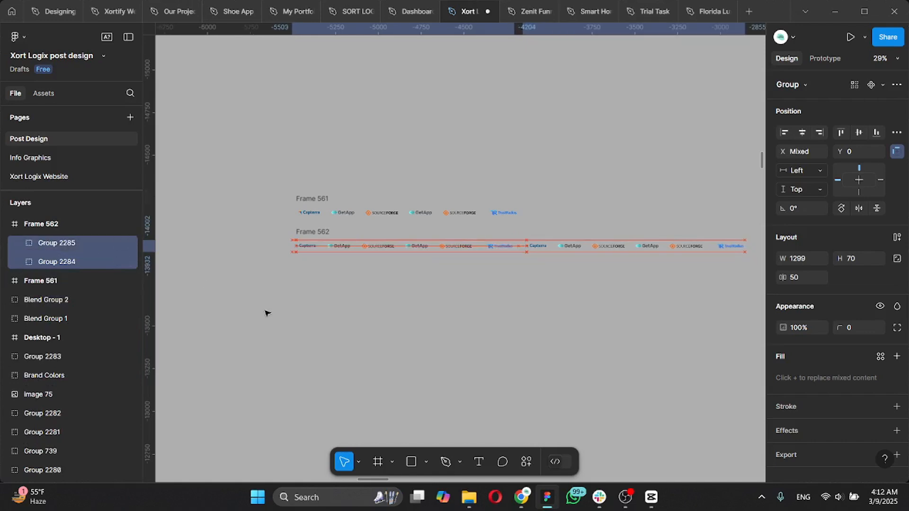
key("shift+Left")
key("shift+Left")
key("shift+Left")
key("shift+Left")
key("shift+Left")
key("shift+Left")
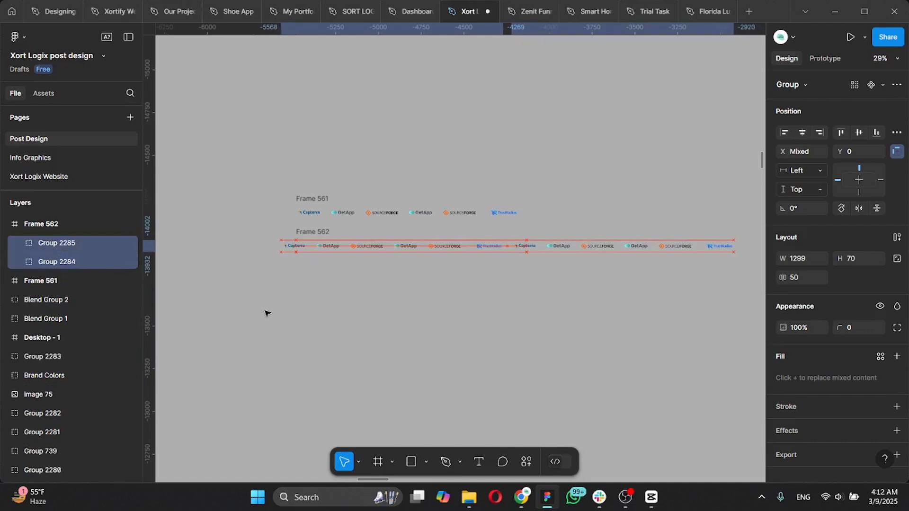
key("shift+Left")
scroll(267, 313, "up", 3)
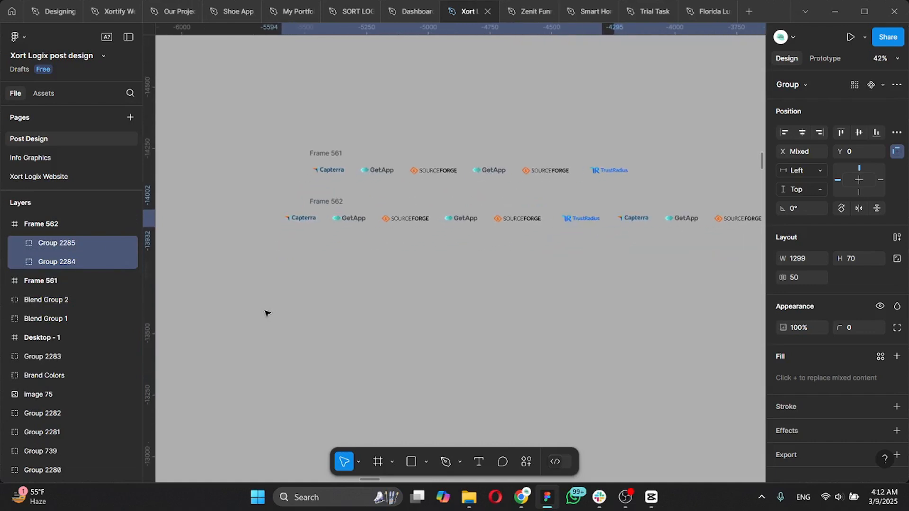
key("shift+Left")
key("shift+Left")
key("shift+Left")
key("shift+Left")
key("shift+Left")
key("shift+Left")
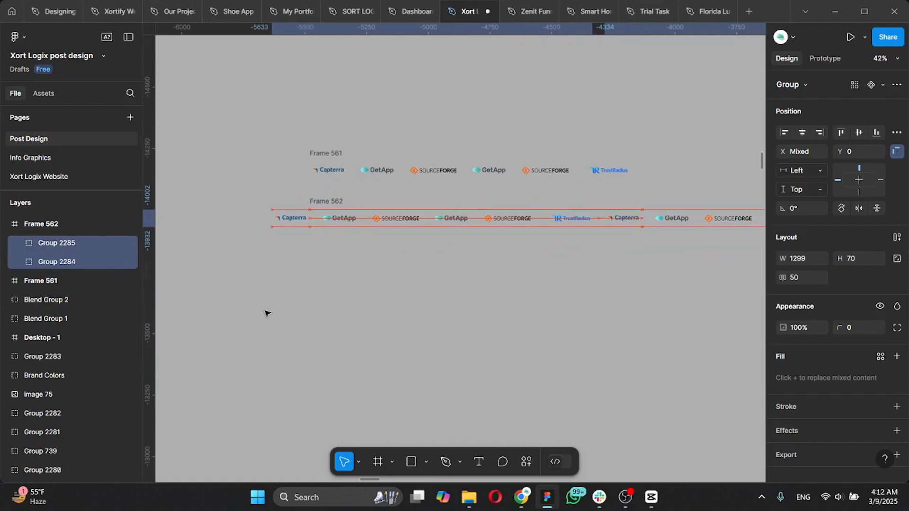
key("shift+Left")
key("shift+Left")
key("shift+Left")
key("shift+Left")
key("shift+Left")
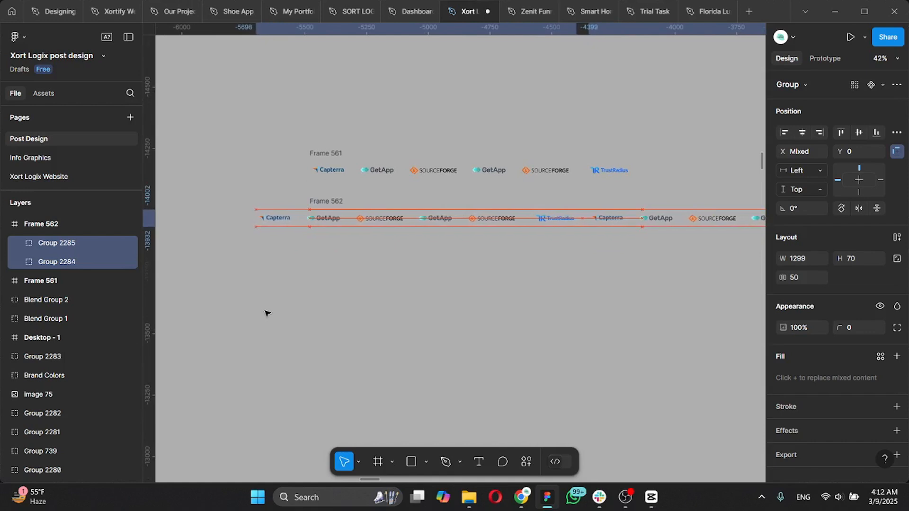
Move both groups further left until the second logo strip starts about 5 px before Frame 562's left edge, with Y at 0
left_click_drag(427, 220, 336, 222)
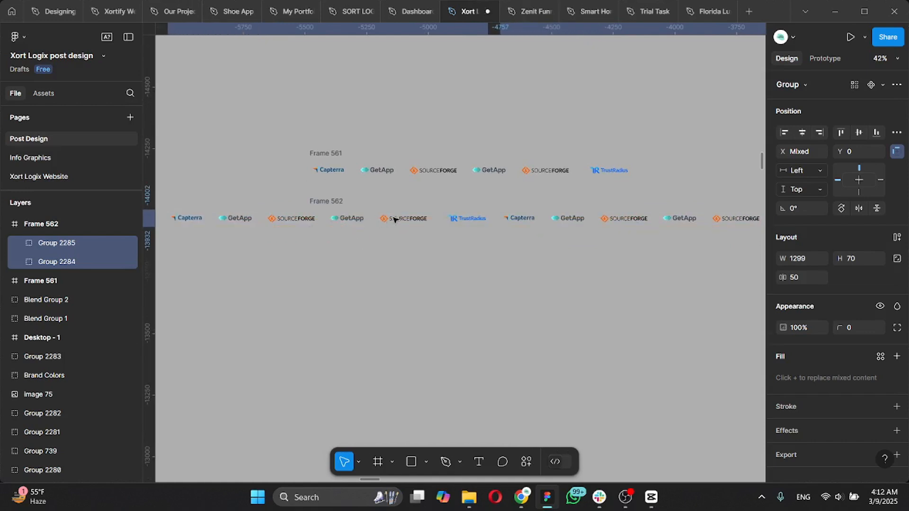
left_click_drag(409, 219, 313, 222)
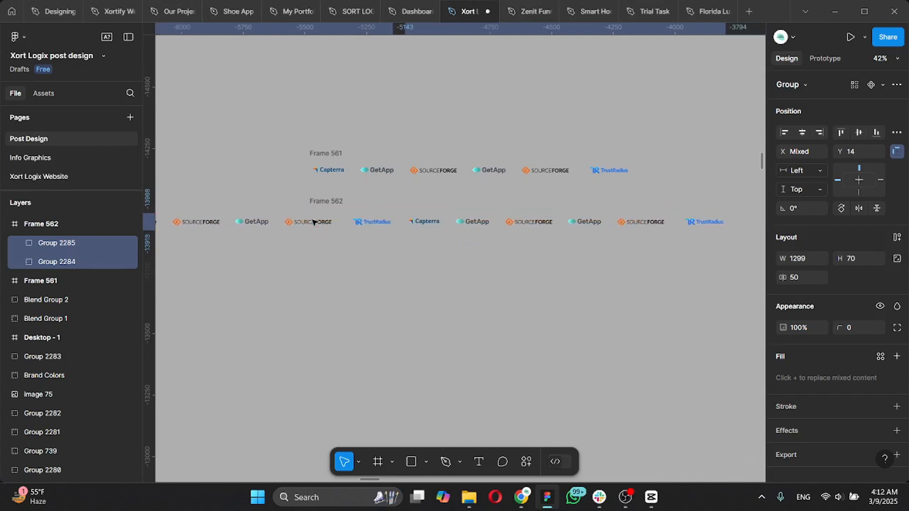
scroll(313, 223, "up", 2, "ctrl")
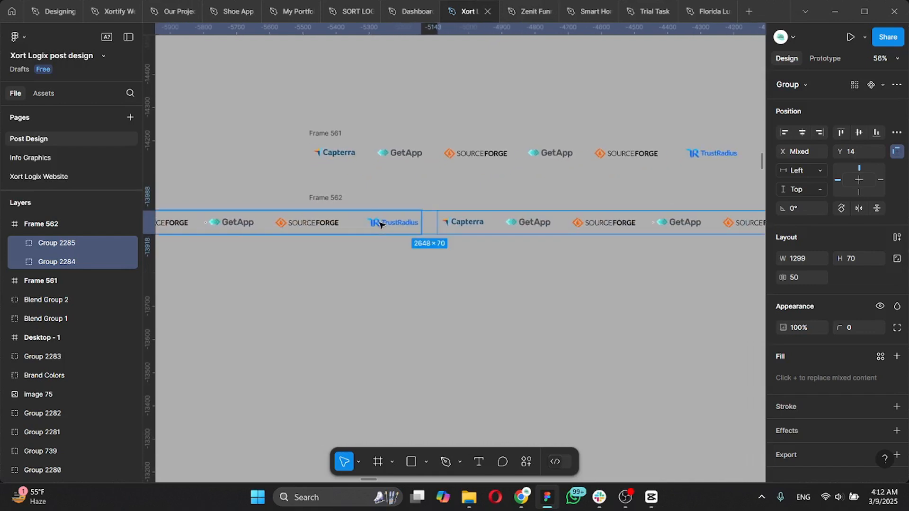
left_click_drag(380, 223, 312, 219)
left_click_drag(386, 217, 324, 220)
scroll(324, 219, "up", 5)
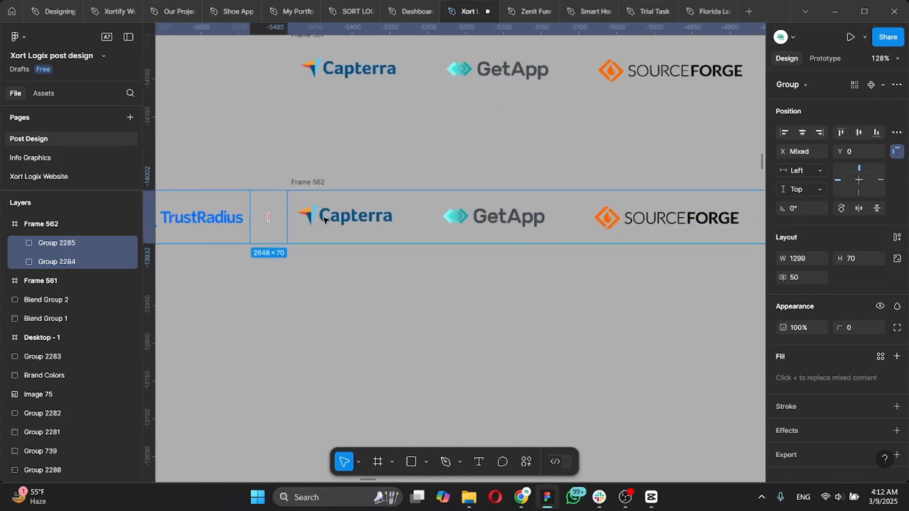
Shift both logo groups right so the second strip starts exactly at Frame 562's left edge, X -5480
double_click(325, 218)
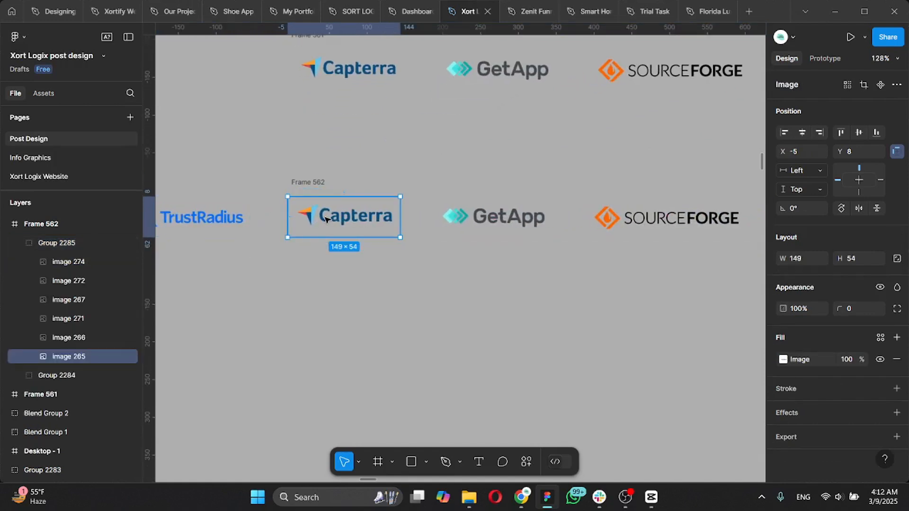
key("Escape")
key("ctrl+a")
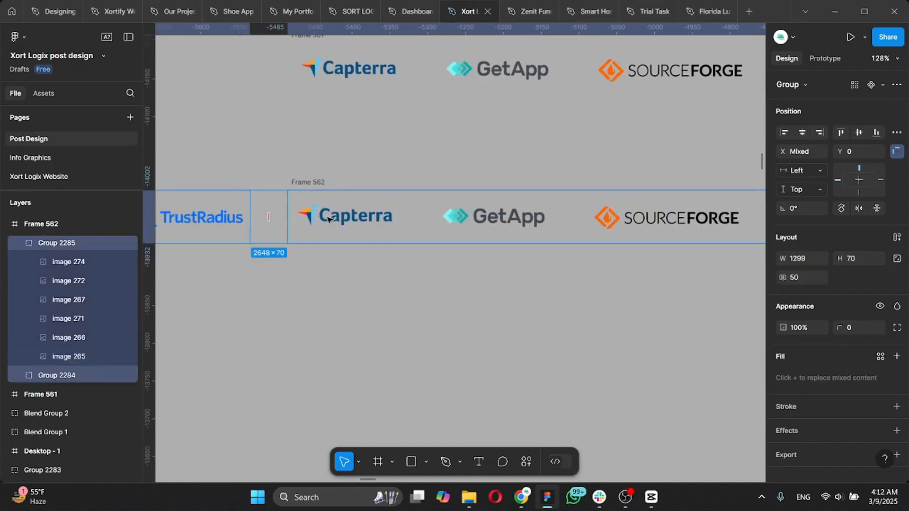
mouse_move(334, 219)
left_mouse_down()
mouse_move(353, 220)
mouse_move(335, 220)
left_mouse_up()
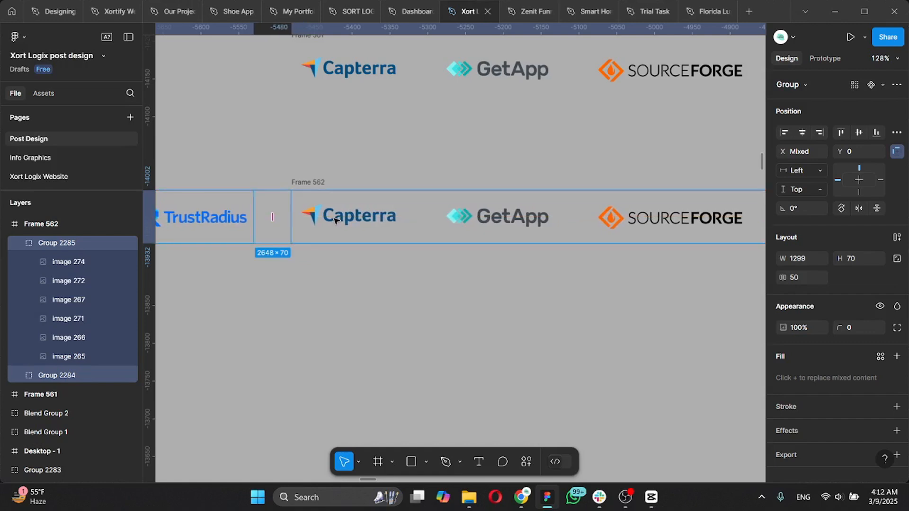
scroll(335, 220, "down", 3)
left_click(325, 273)
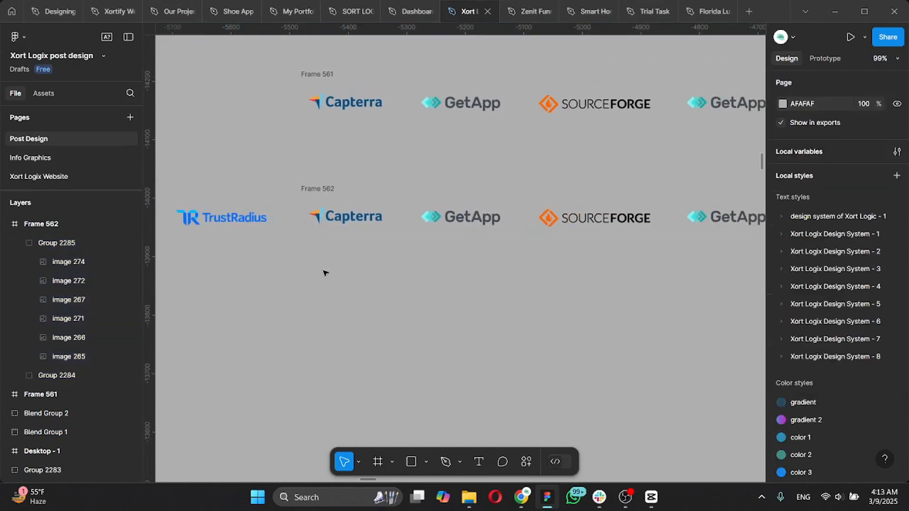
Turn on content clipping for Frame 562
left_click(326, 190)
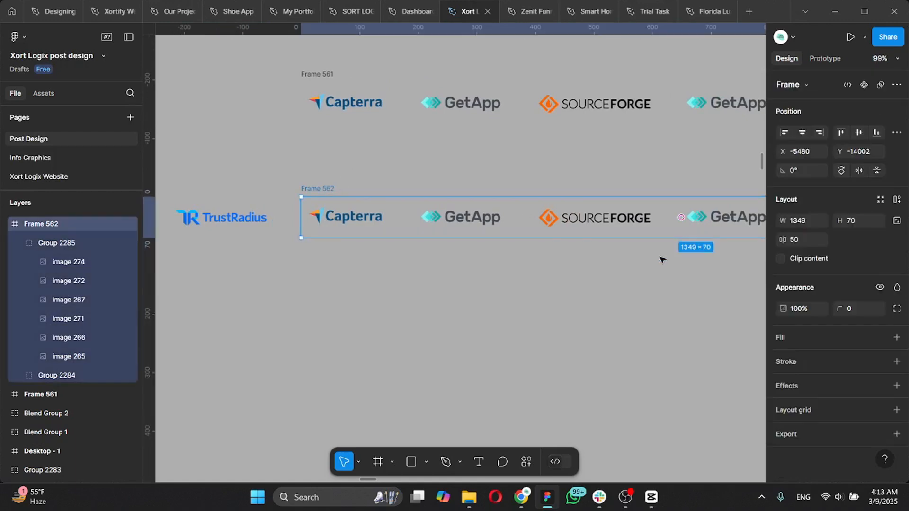
left_click(781, 259)
left_click(440, 311)
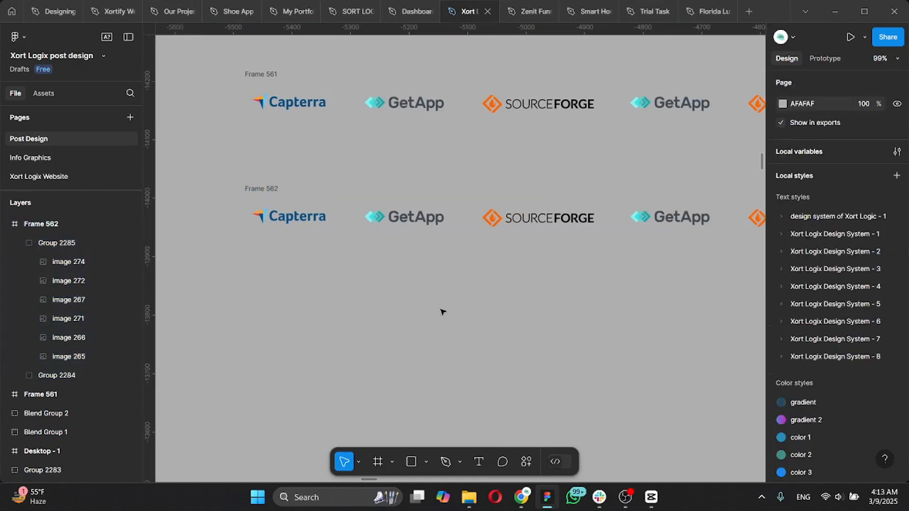
scroll(440, 311, "down", 5)
scroll(441, 311, "down", 3)
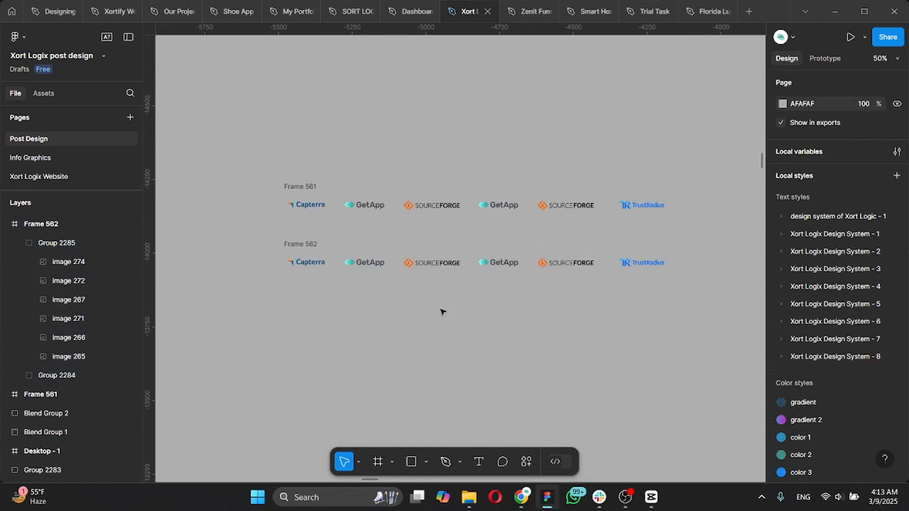
Create a component set from the visible logo groups of Frame 561 and Frame 562
left_click_drag(275, 184, 682, 291)
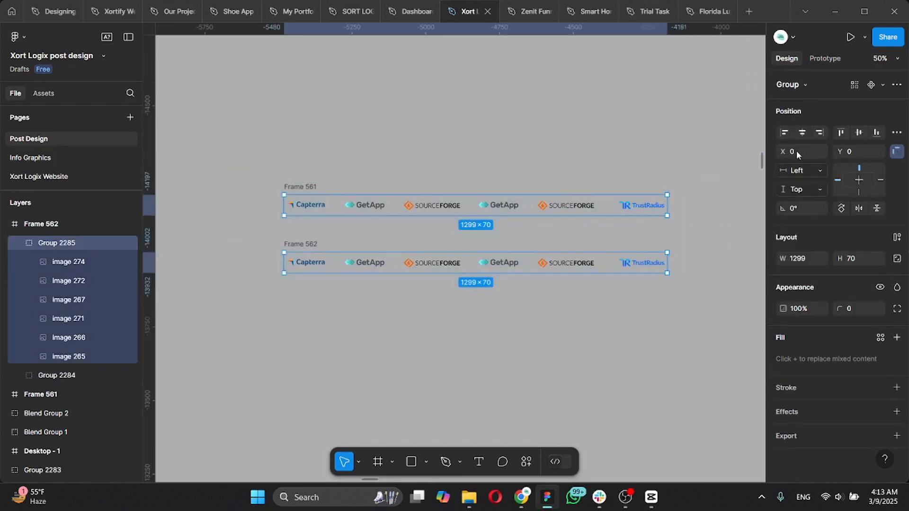
left_click(896, 84)
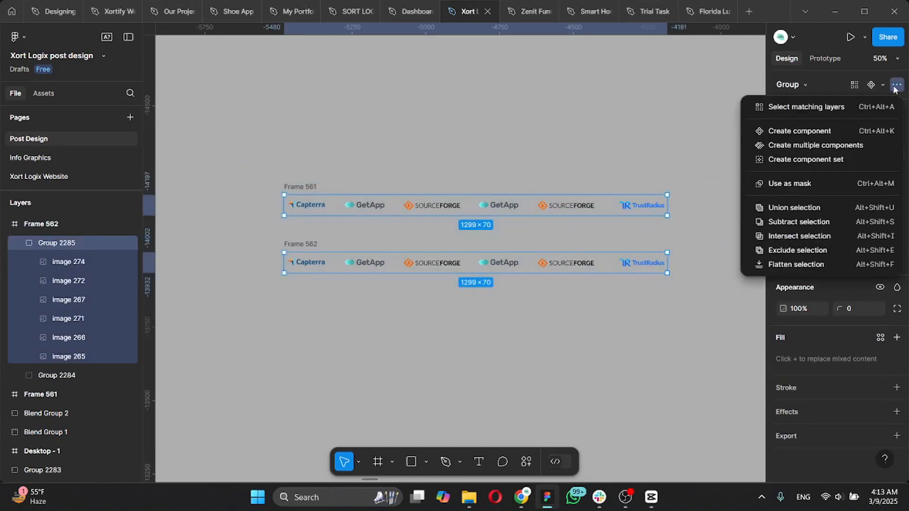
left_click(777, 157)
scroll(519, 212, "right", 2)
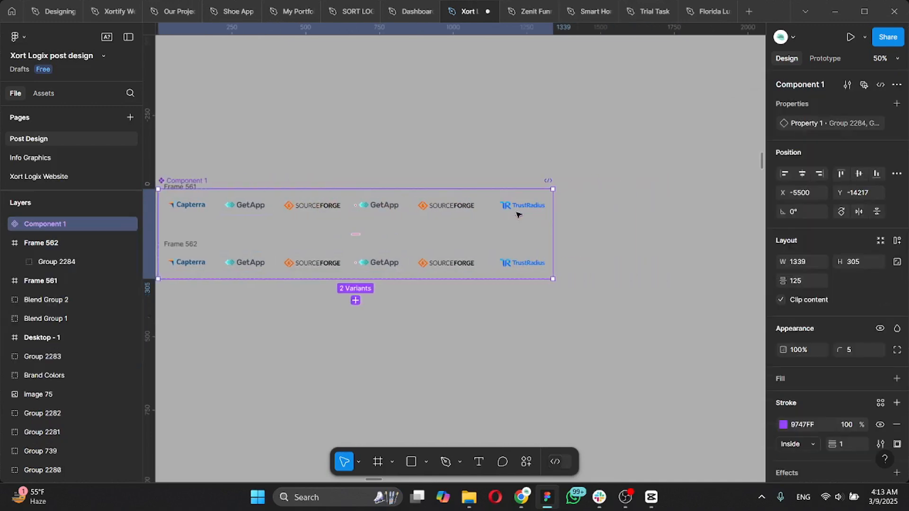
scroll(517, 215, "left", 1)
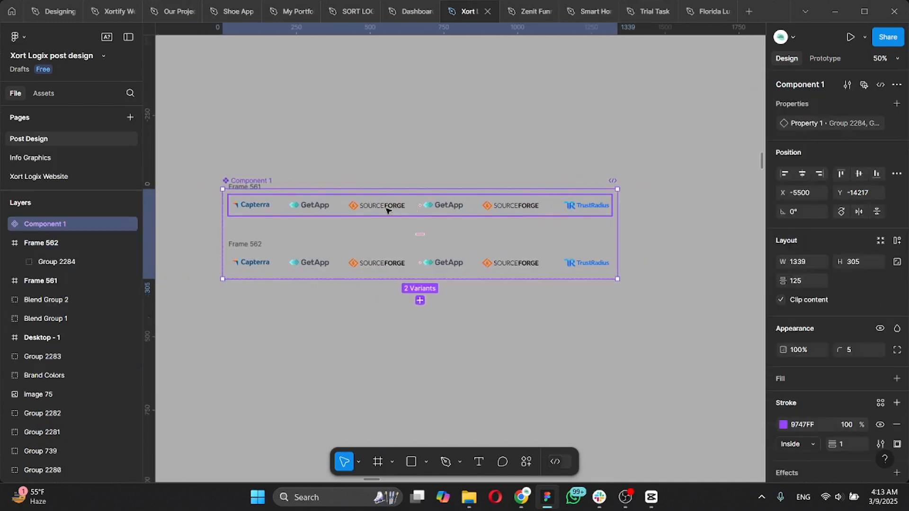
Connect the upper logo variant to the lower one with a prototype interaction triggered after a delay of 1 ms
left_click(387, 210)
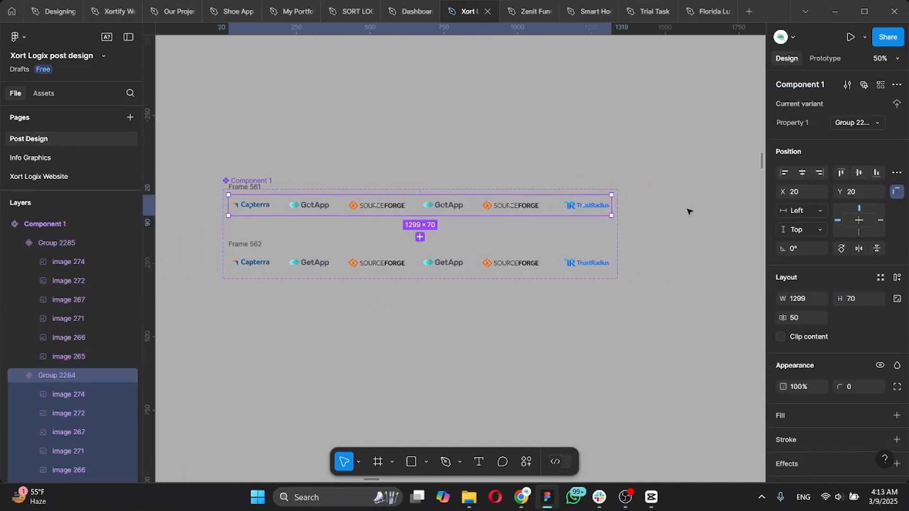
left_click(824, 58)
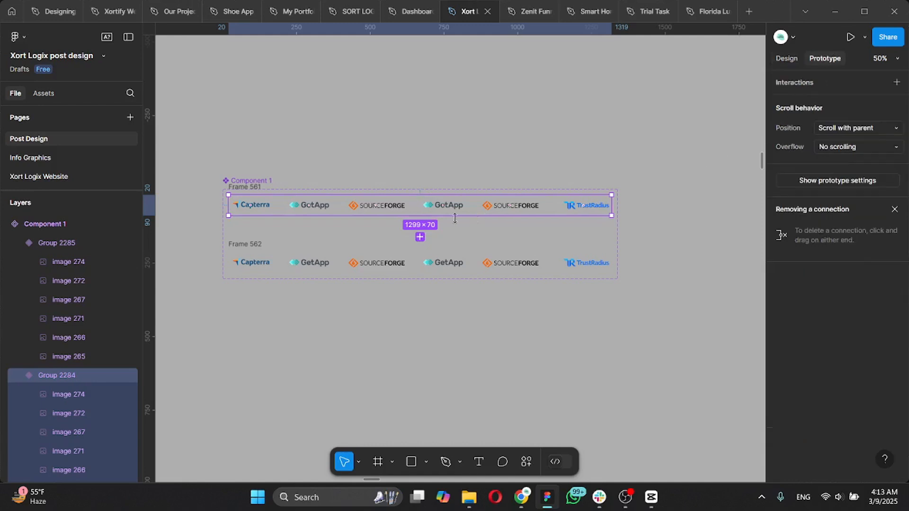
left_click_drag(420, 215, 422, 261)
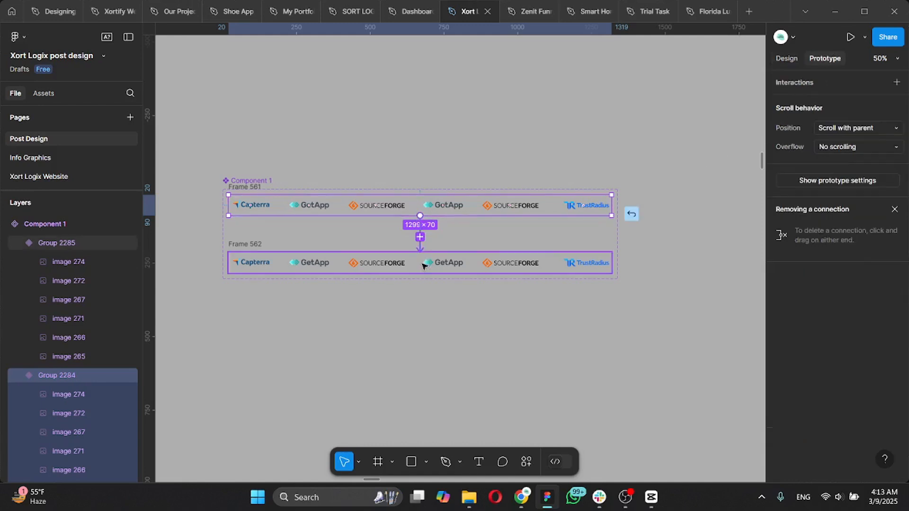
scroll(423, 303, "up", 1)
left_click(422, 306)
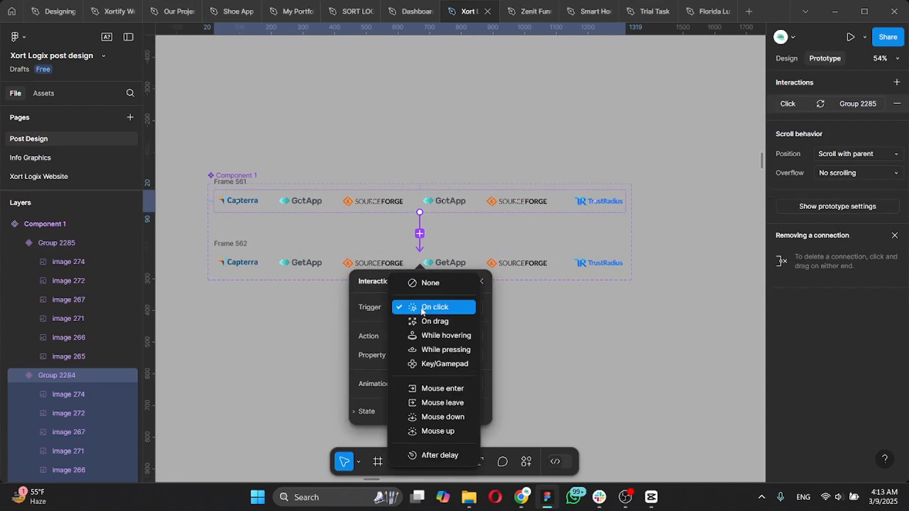
left_click(431, 456)
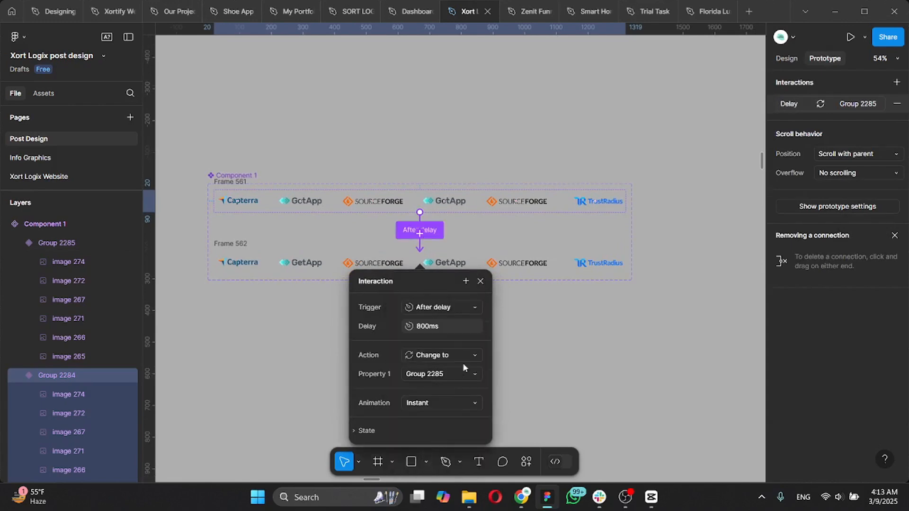
left_click(431, 327)
type("1")
Set the interaction's animation to Smart animate with a Linear curve and a duration of 10000 ms
left_click(425, 402)
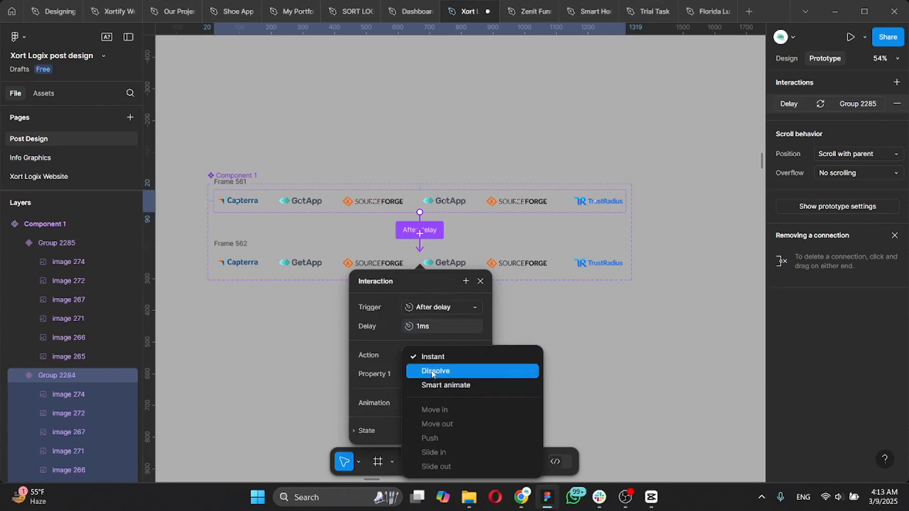
left_click(431, 384)
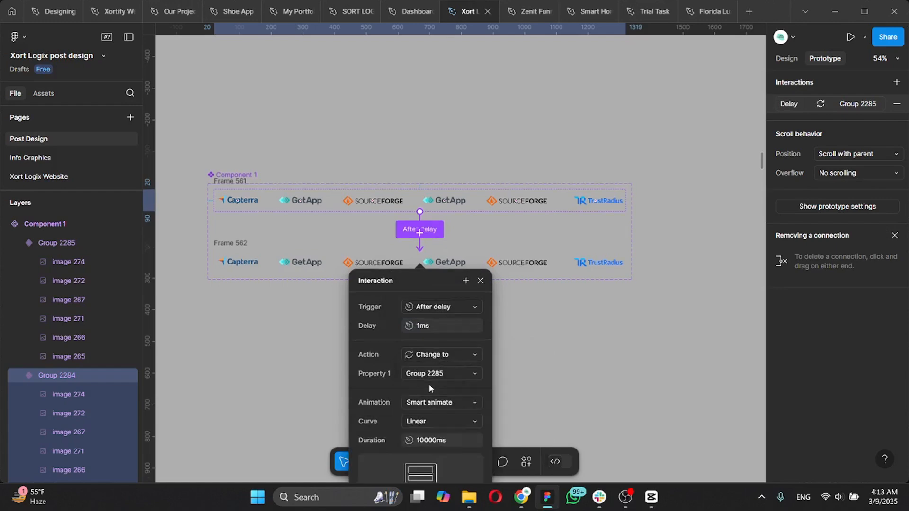
scroll(428, 383, "down", 3)
left_click(419, 310)
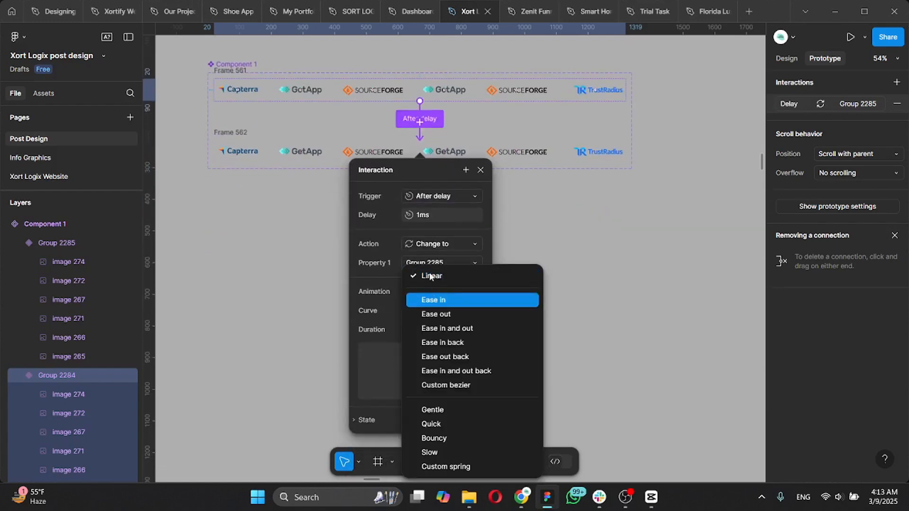
left_click(431, 276)
left_click(428, 331)
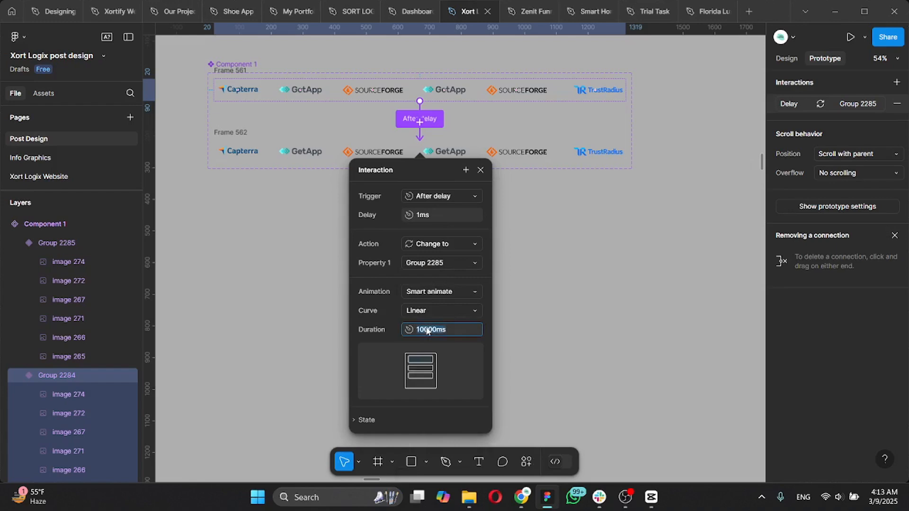
type("10000")
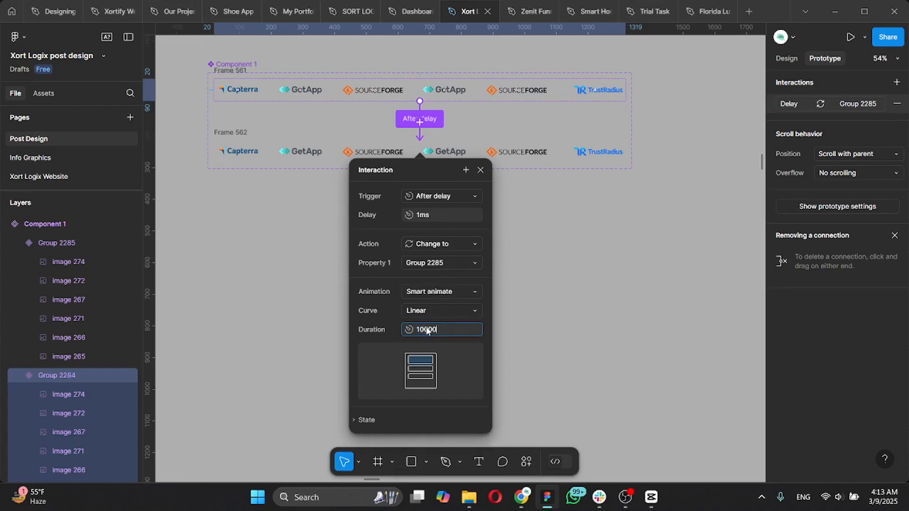
left_click(320, 341)
Connect the lower logo variant back to the upper one with a prototype interaction triggered after a delay
scroll(374, 248, "up", 2)
scroll(374, 248, "up", 3)
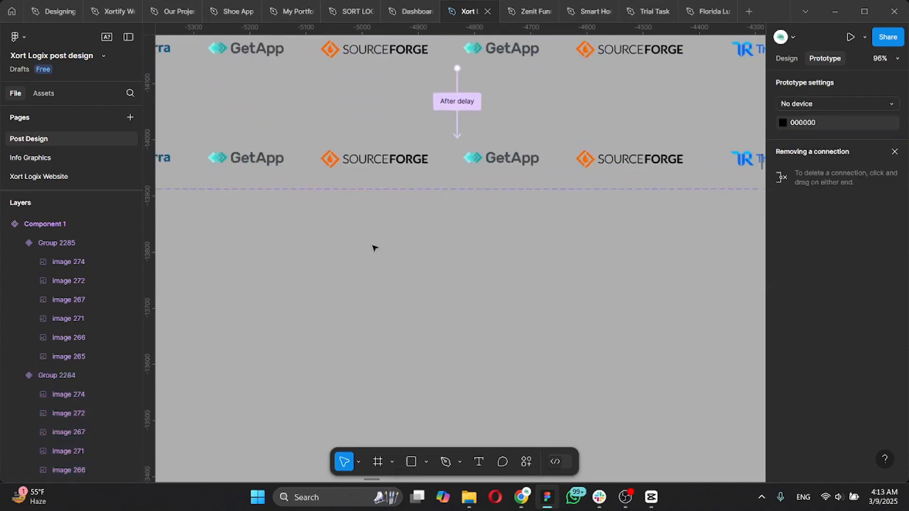
left_click(352, 169)
scroll(352, 170, "up", 4)
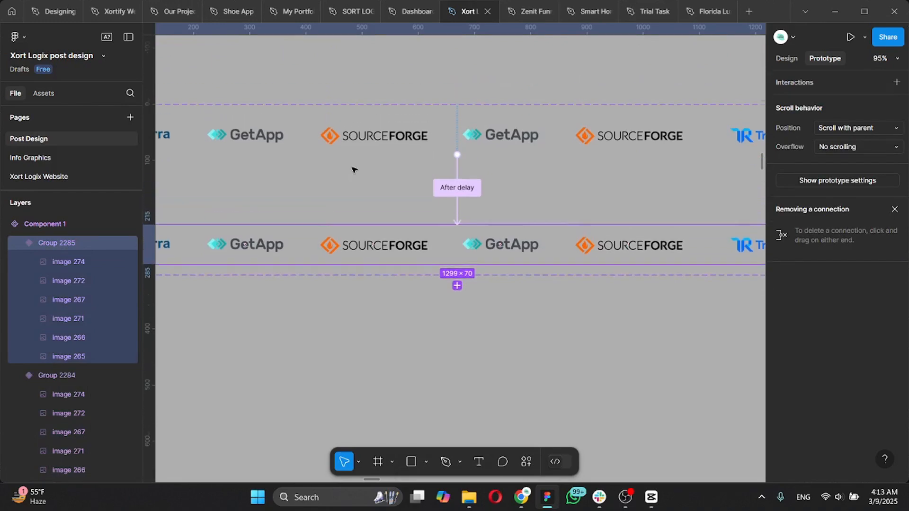
left_click_drag(449, 221, 480, 137)
scroll(480, 137, "down", 3)
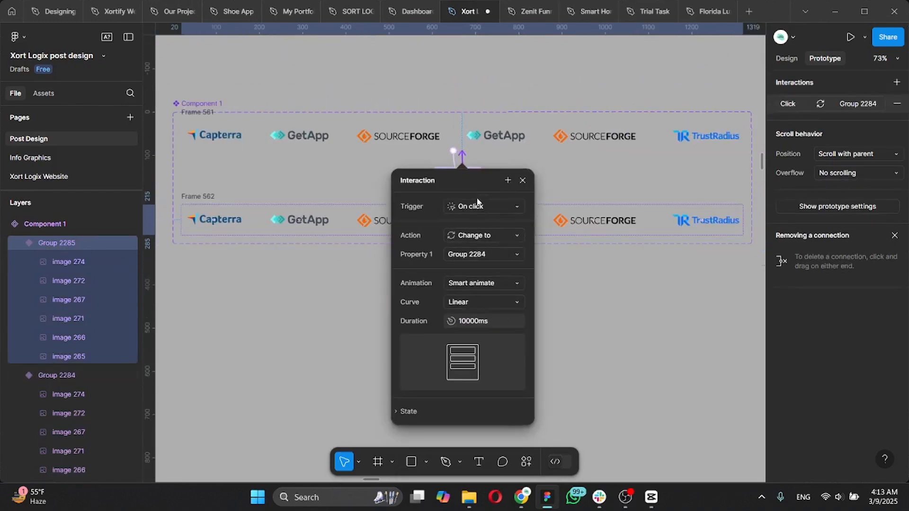
left_click(471, 208)
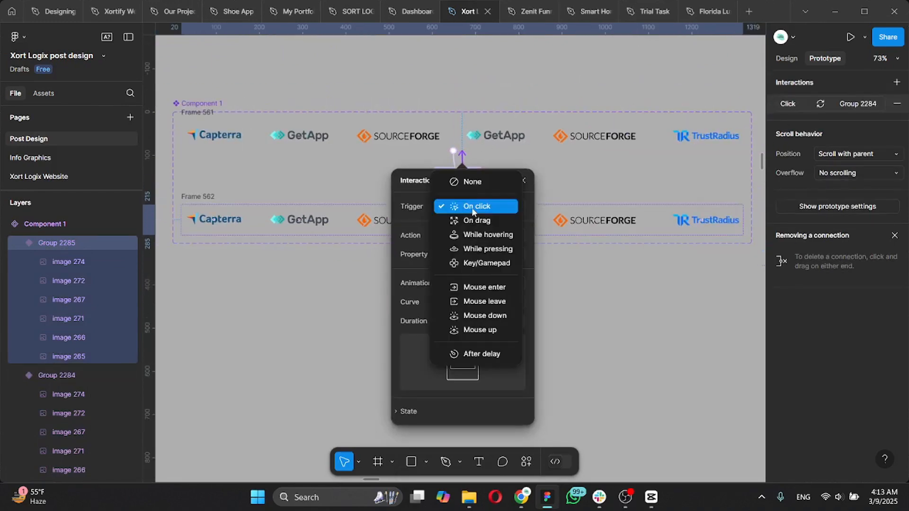
left_click(476, 352)
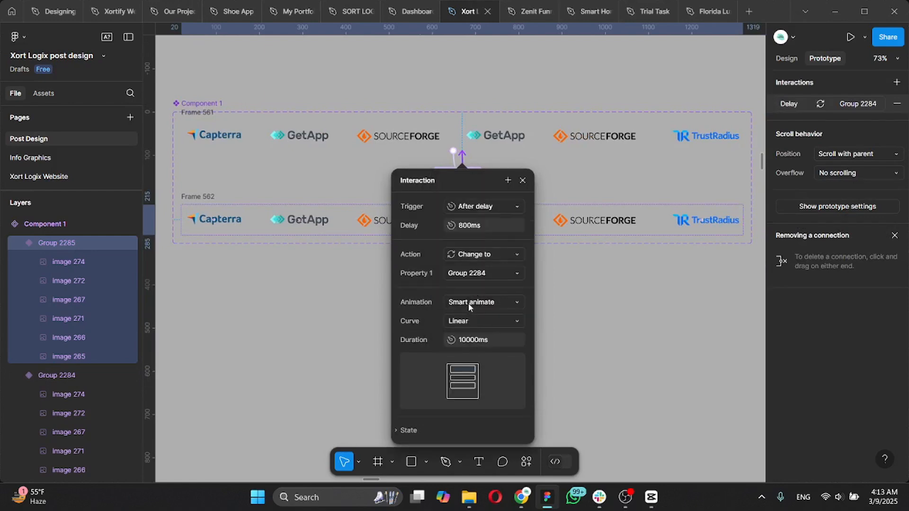
Set the return interaction's animation to Instant and close its settings
left_click(467, 304)
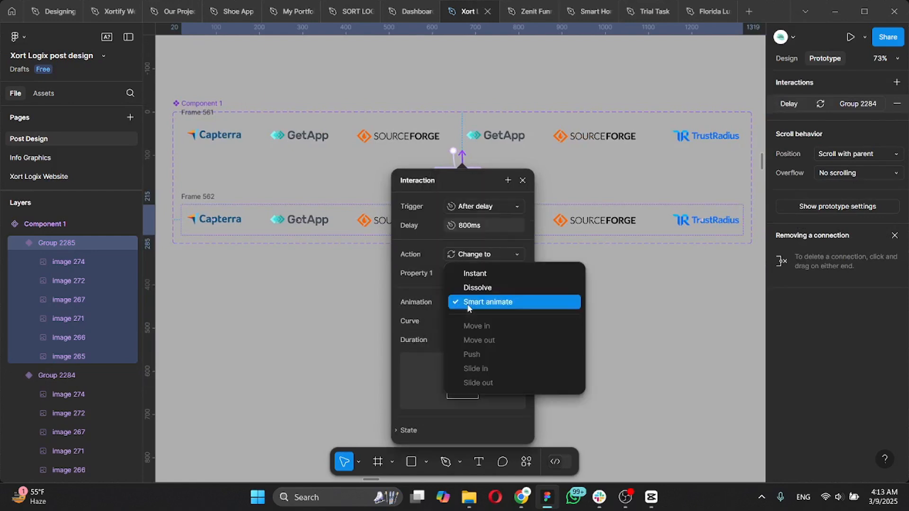
left_click(478, 278)
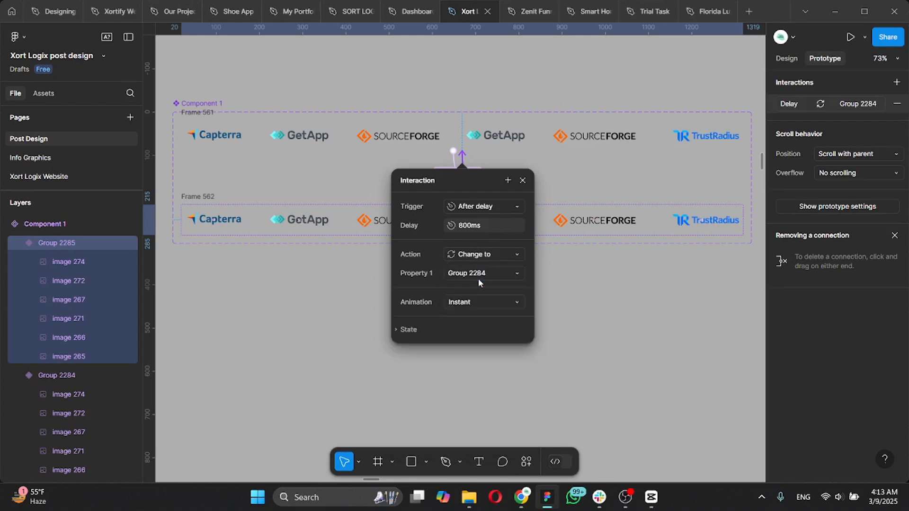
left_click(361, 316)
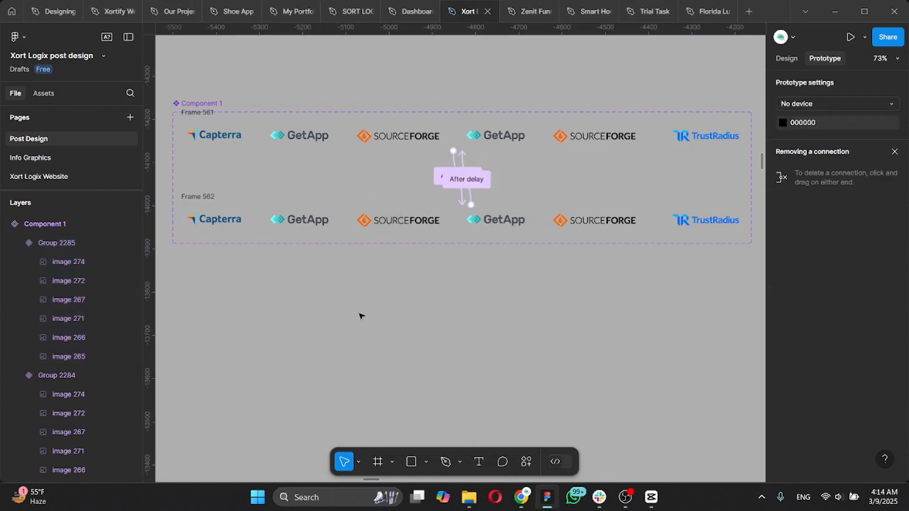
Draw a wide frame of about 1584 × 201 just below the component set
scroll(361, 316, "down", 5)
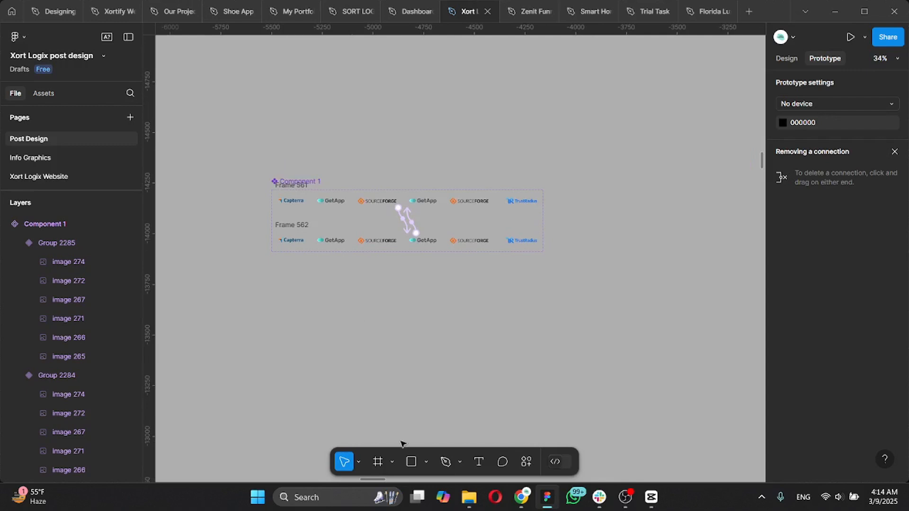
key("f")
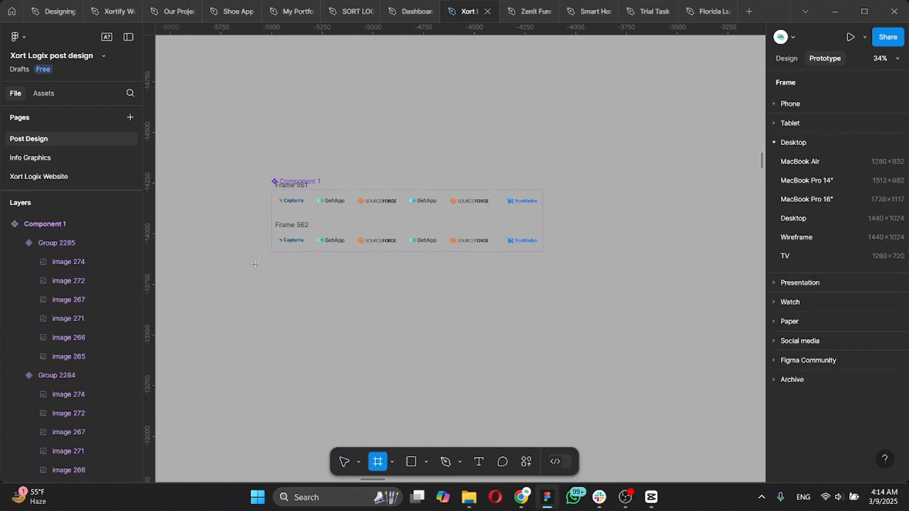
left_click_drag(255, 264, 576, 305)
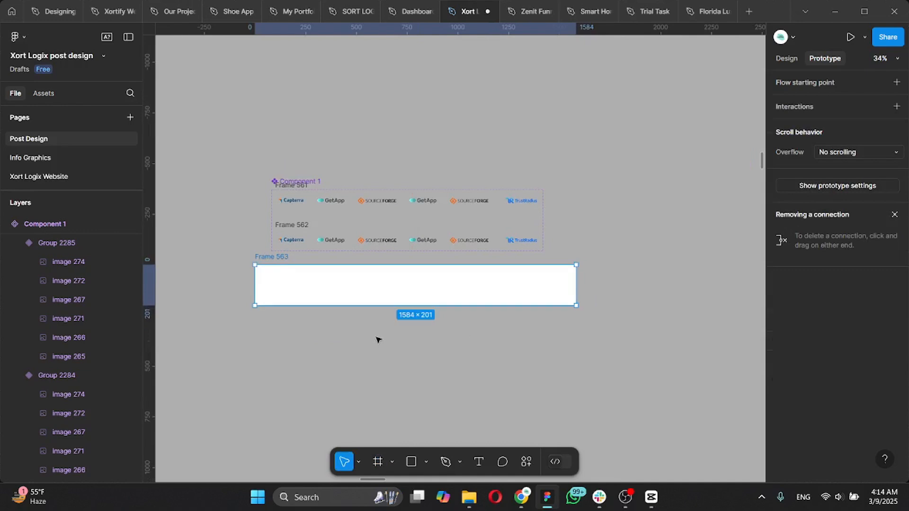
left_click(308, 351)
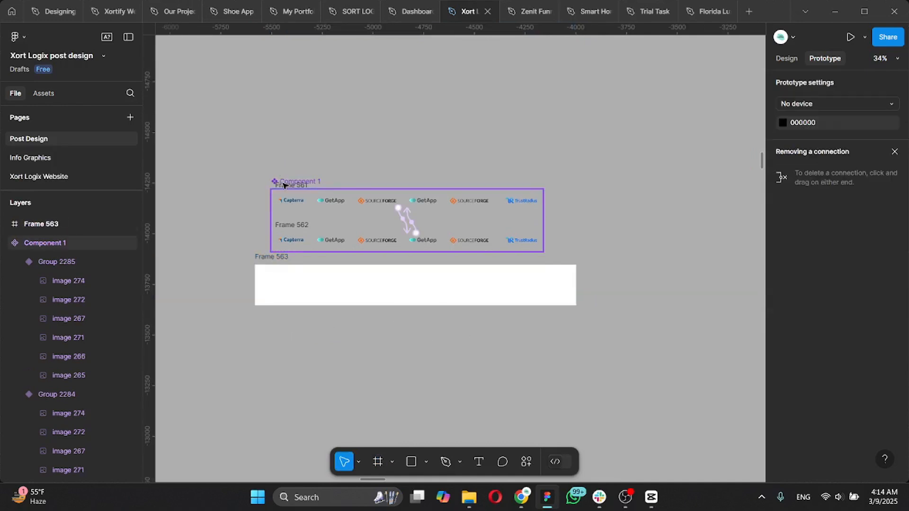
Place an instance of Component 1 from the file's assets inside the new white frame
scroll(279, 180, "up", 5)
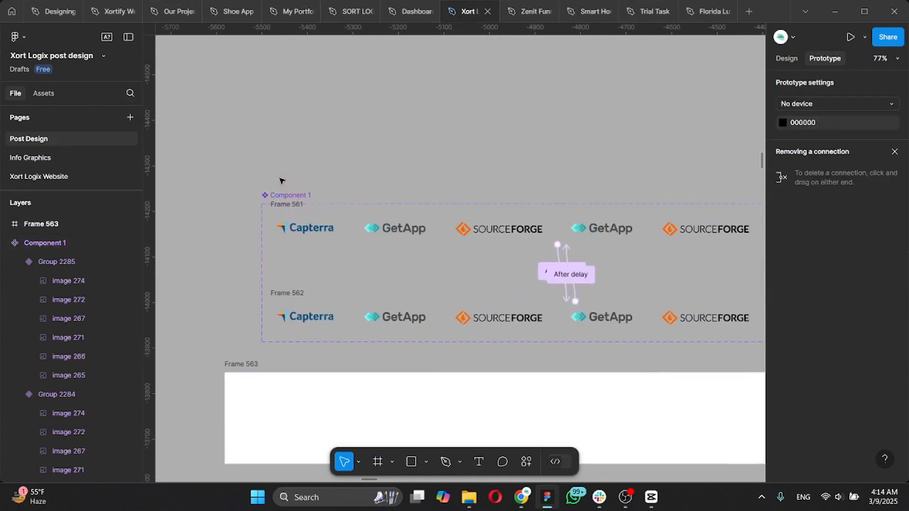
scroll(280, 181, "down", 4)
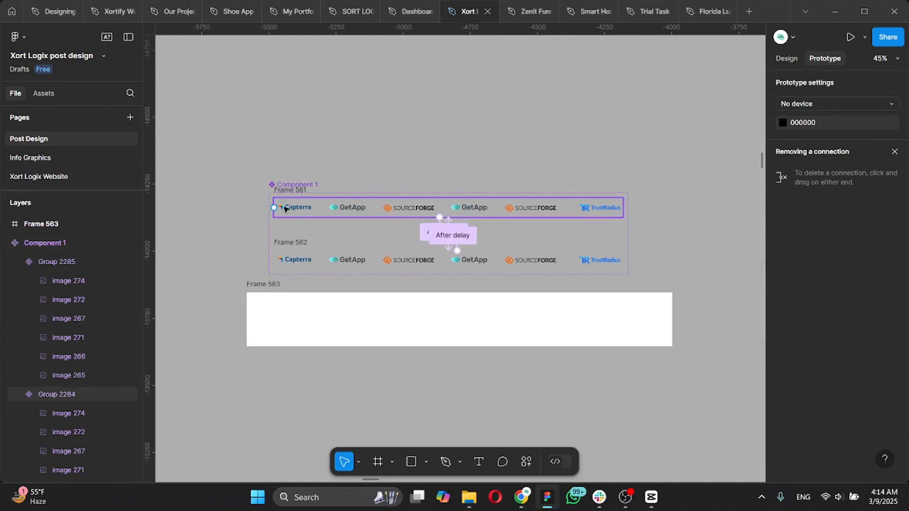
left_click(42, 94)
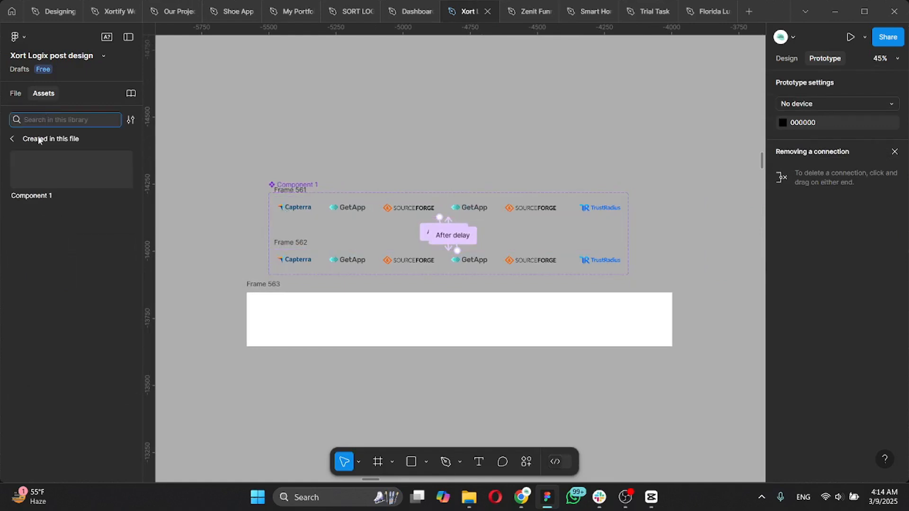
left_click(38, 169)
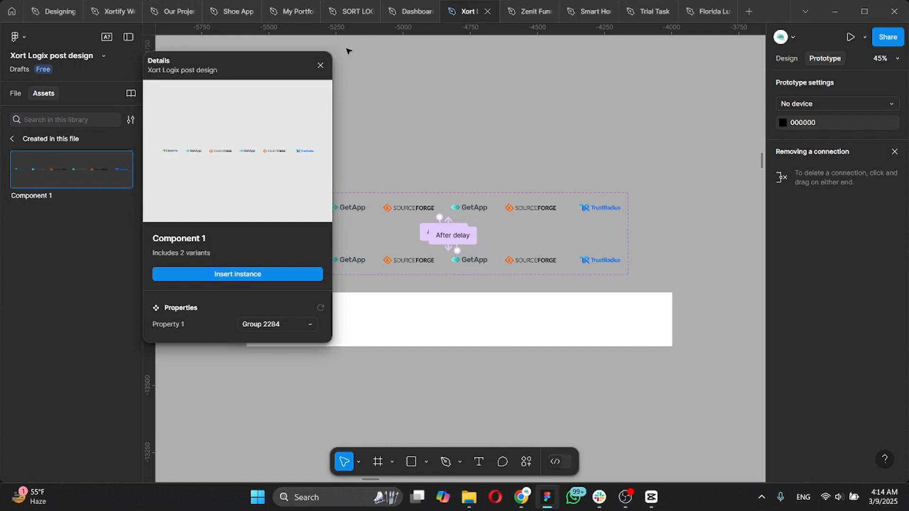
left_click(321, 66)
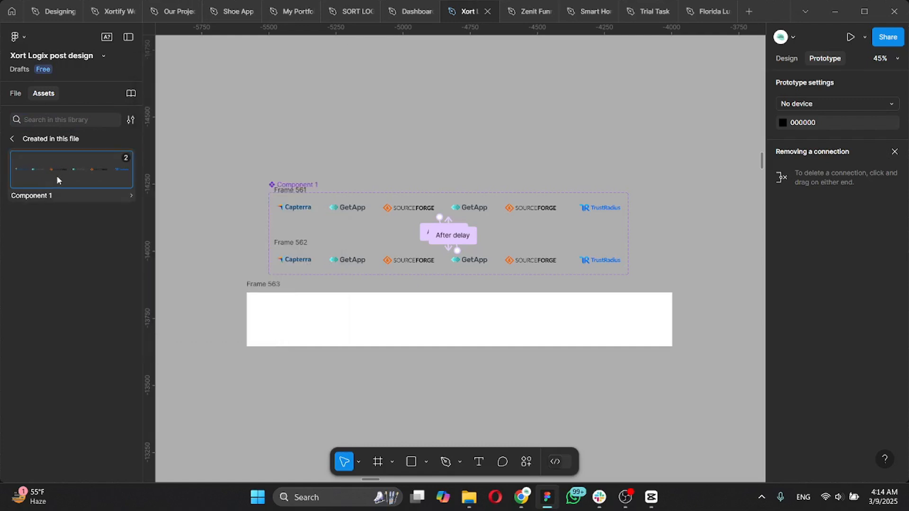
scroll(360, 284, "down", 1)
left_click_drag(351, 275, 413, 321)
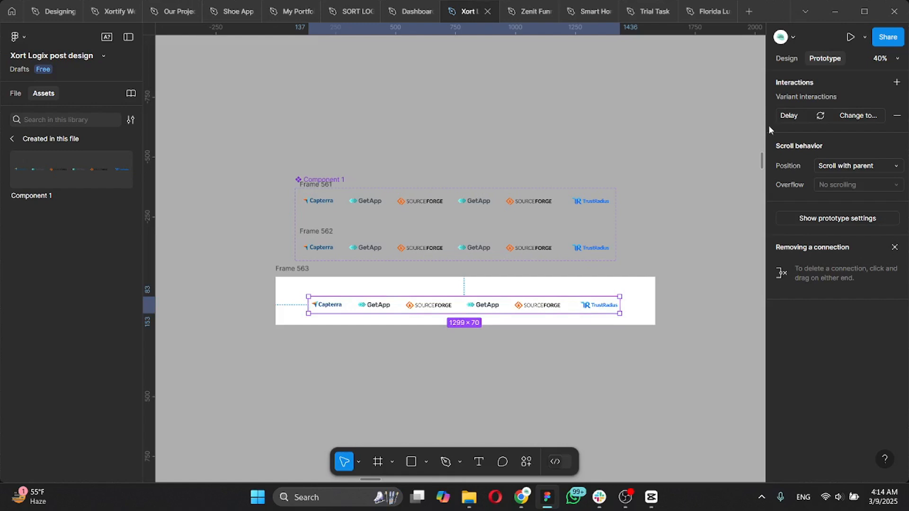
Center the logo instance horizontally and vertically within the white frame
left_click(786, 58)
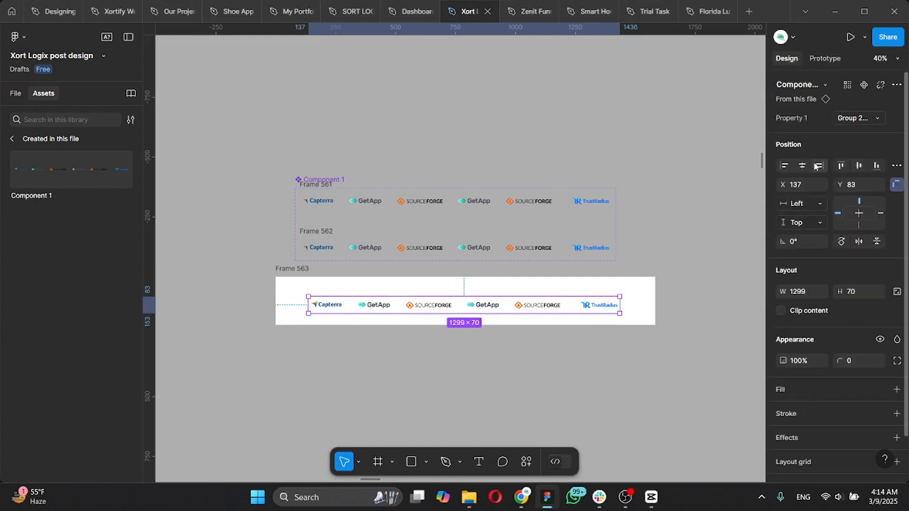
left_click(805, 167)
left_click(858, 166)
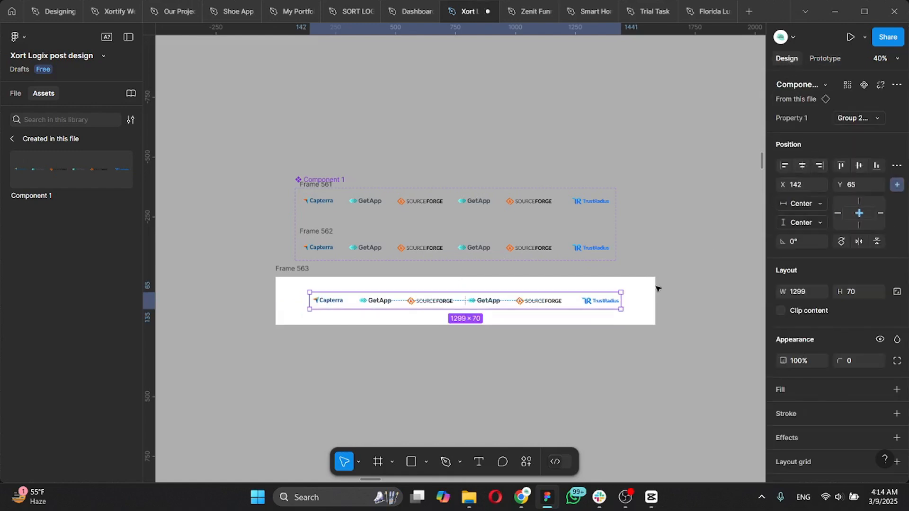
left_click(466, 377)
Preview the white frame containing the logo instance as a running prototype
scroll(467, 377, "up", 3)
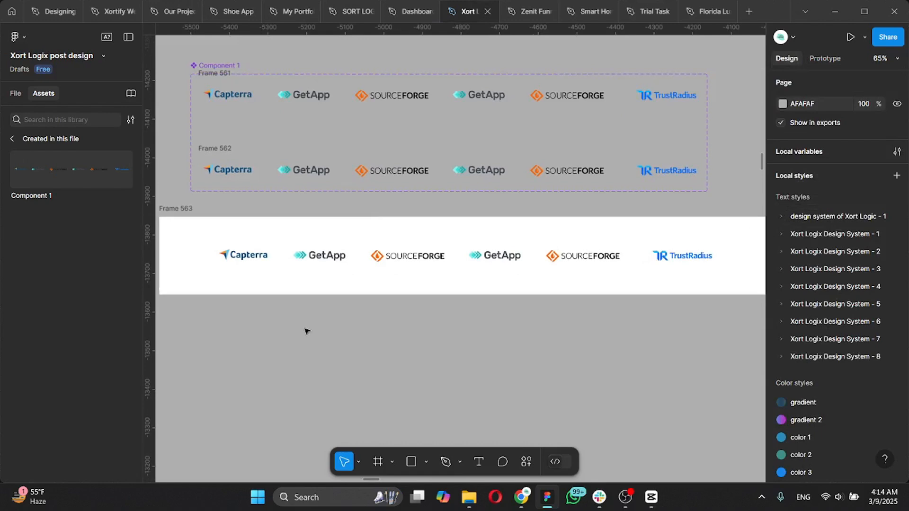
scroll(307, 331, "left", 1)
left_click(214, 211)
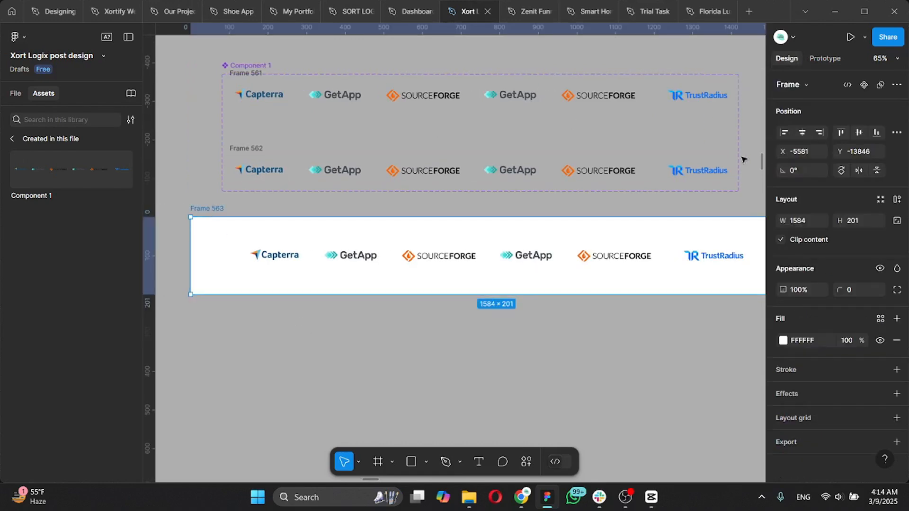
left_click(850, 36)
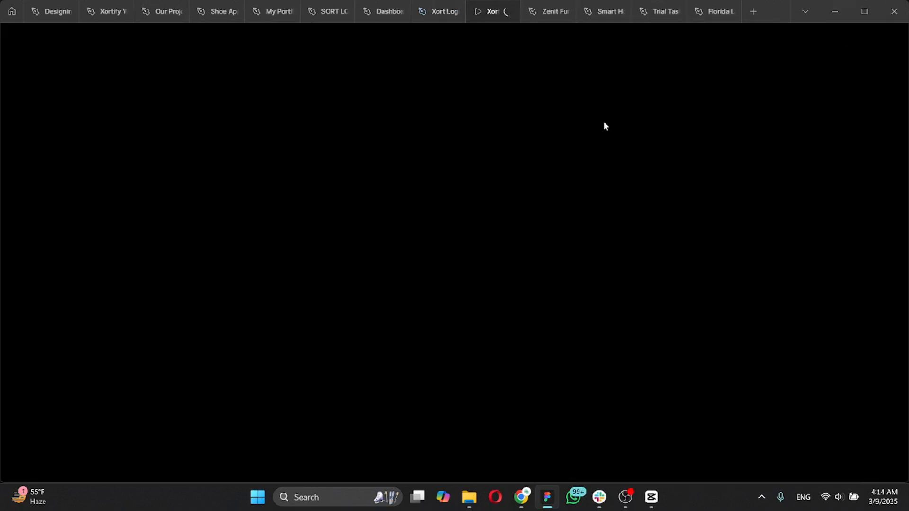